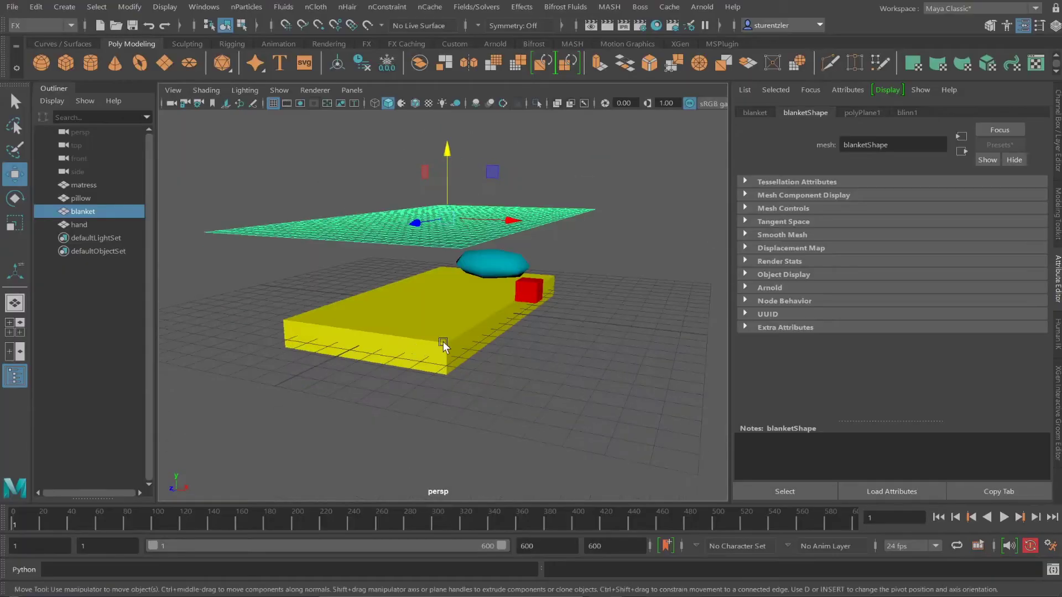
- Preview the hand box animation, rewind to frame 1, and orbit to view the bed
key("alt+v")
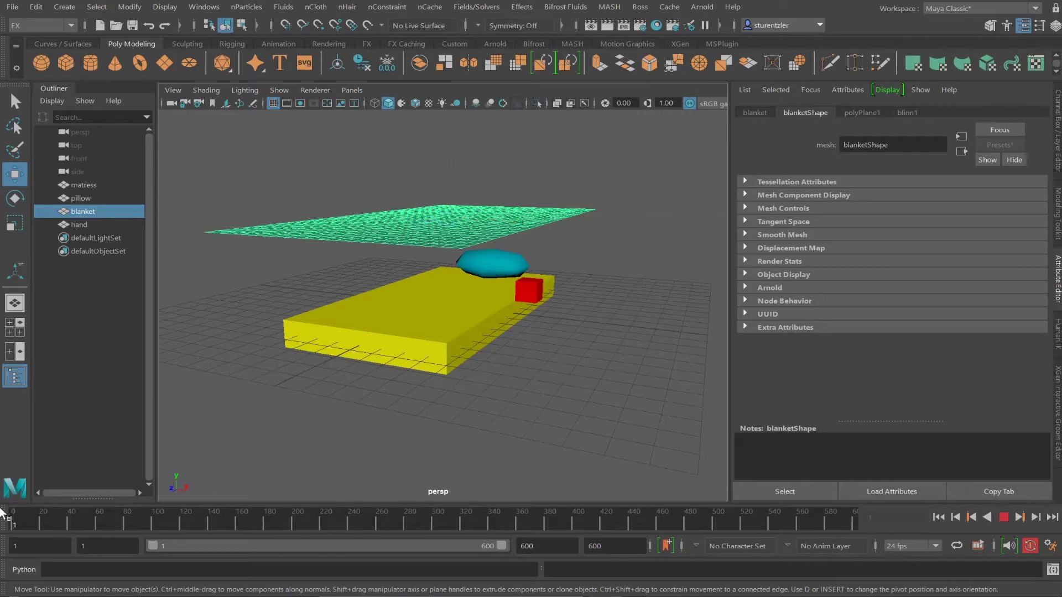
mouse_move(41, 516)
left_mouse_down()
mouse_move(53, 520)
mouse_move(24, 528)
left_mouse_up()
key("alt+shift+v")
key("alt+v")
scroll(480, 227, "up", 1)
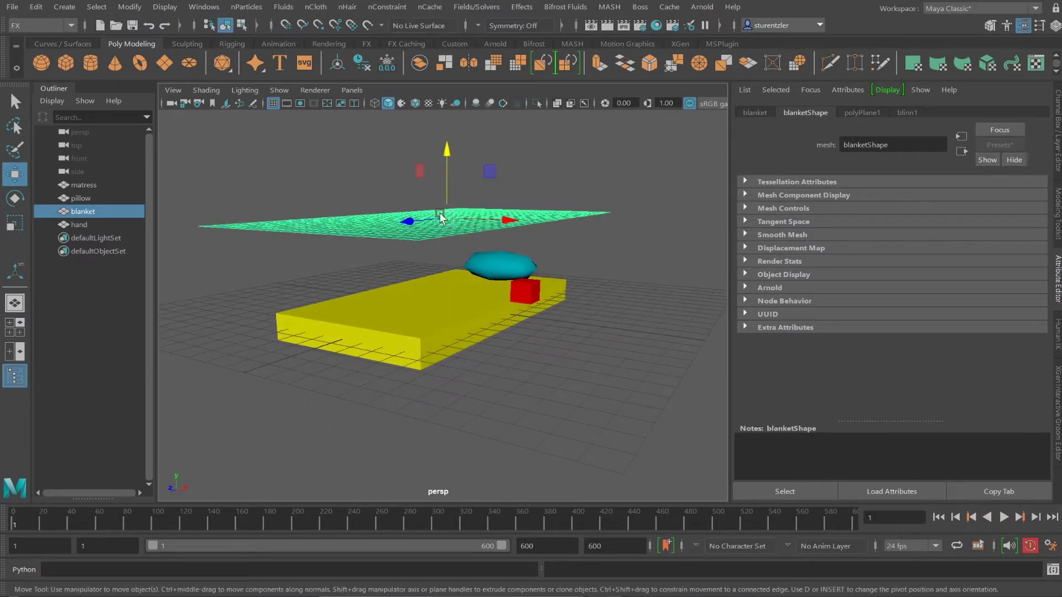
left_click_drag(437, 228, 420, 239, "alt")
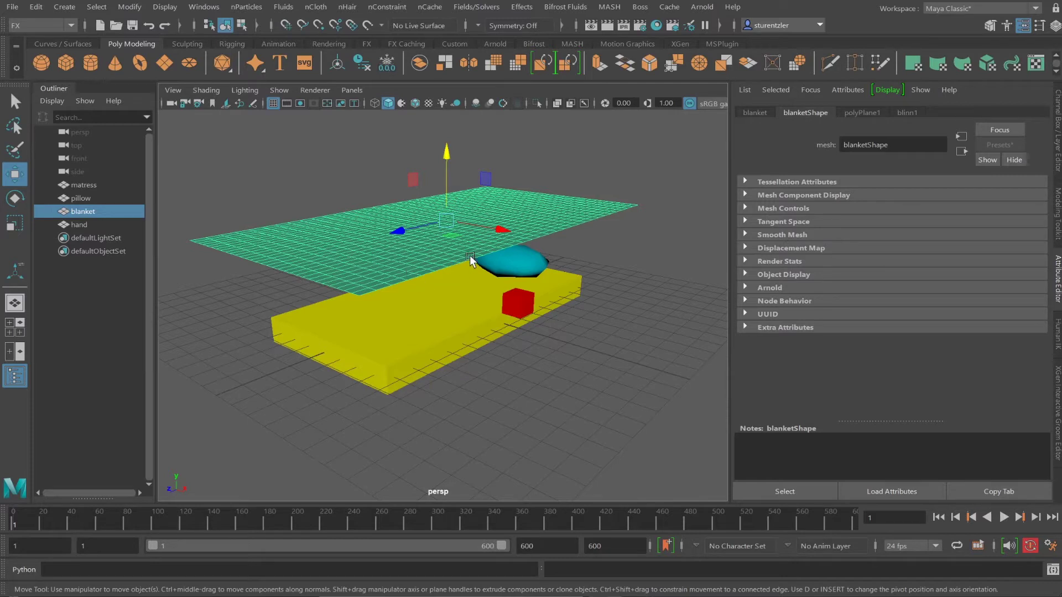
left_click_drag(468, 296, 349, 226, "alt")
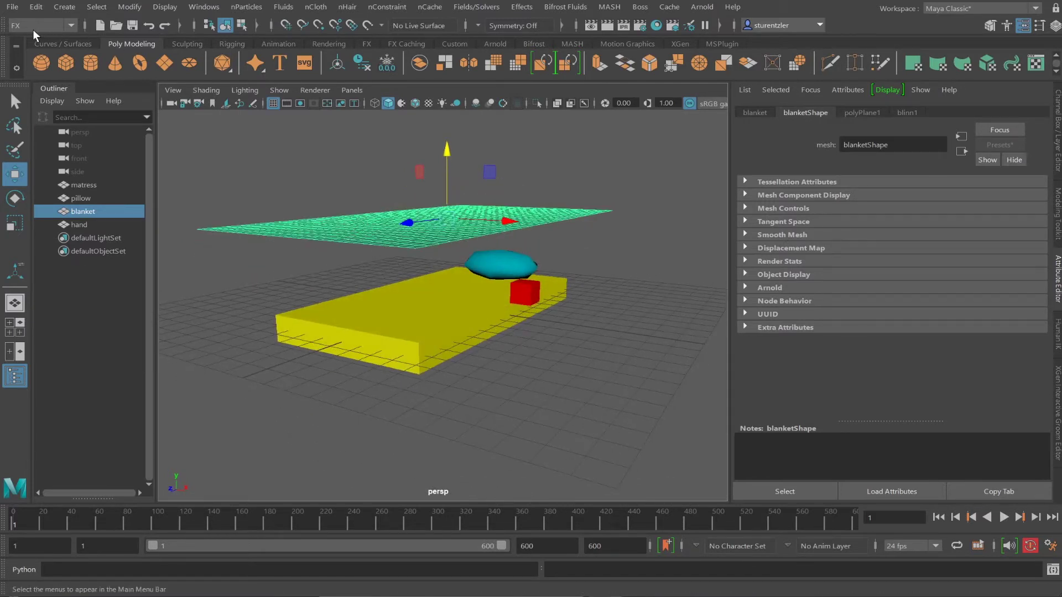
- Make the blanket an nCloth, then make the pillow and mattress passive colliders
left_click(315, 7)
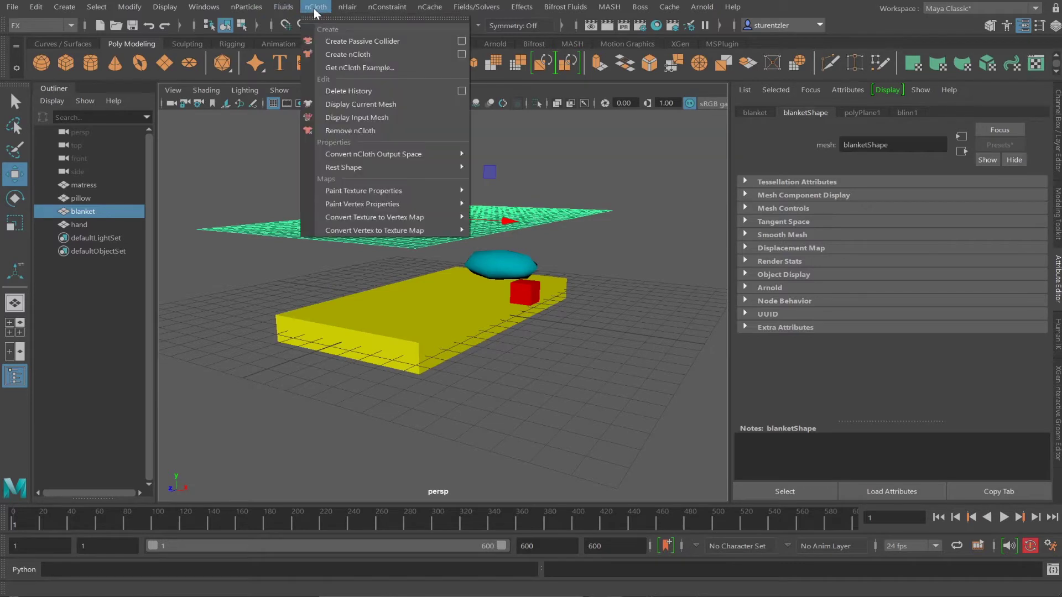
left_click(364, 54)
left_click(519, 271)
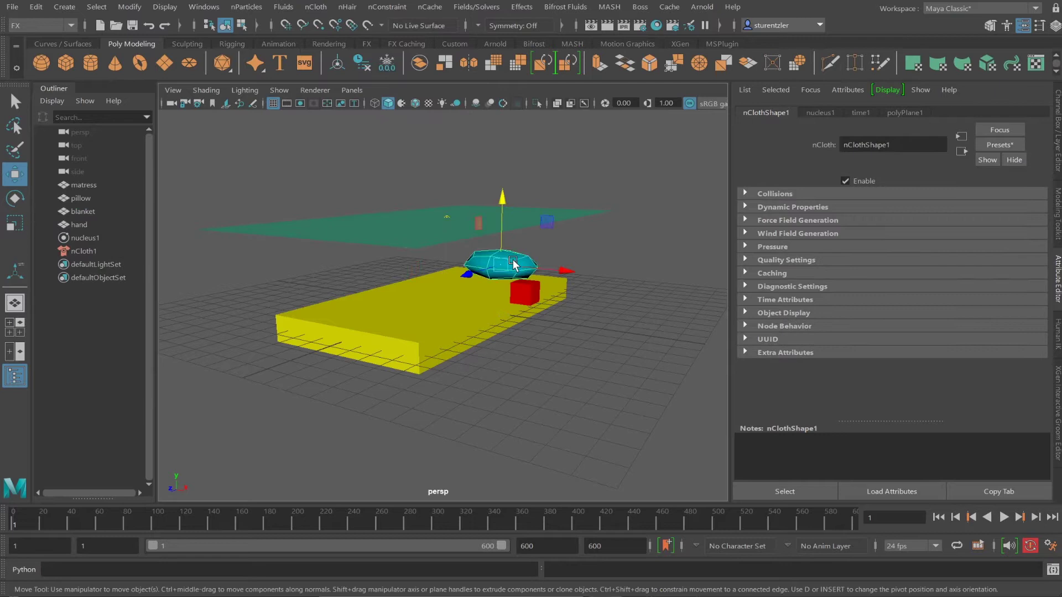
left_click(471, 309, "shift")
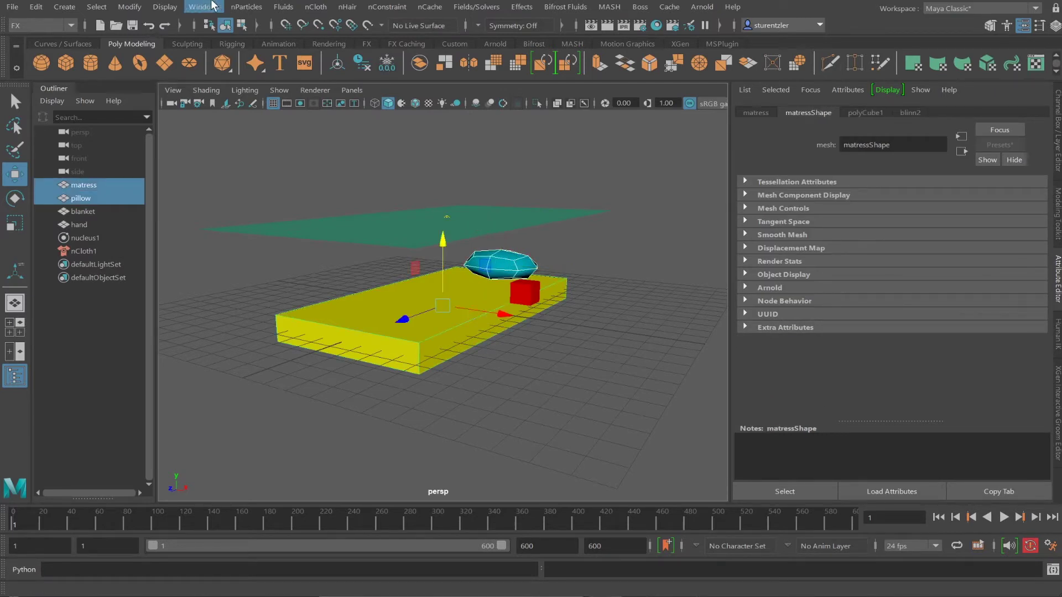
left_click(308, 8)
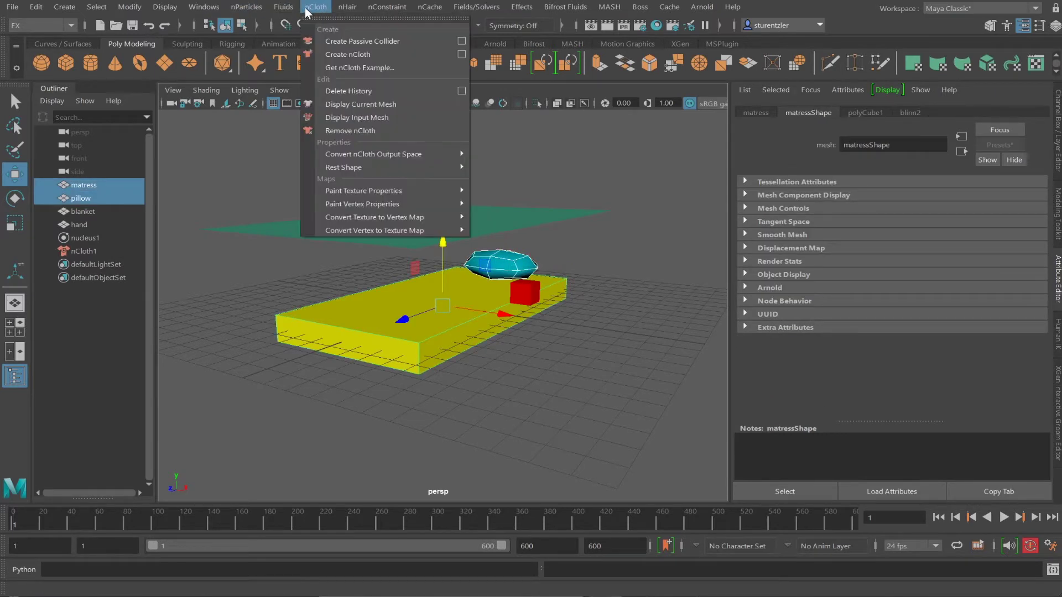
left_click(350, 40)
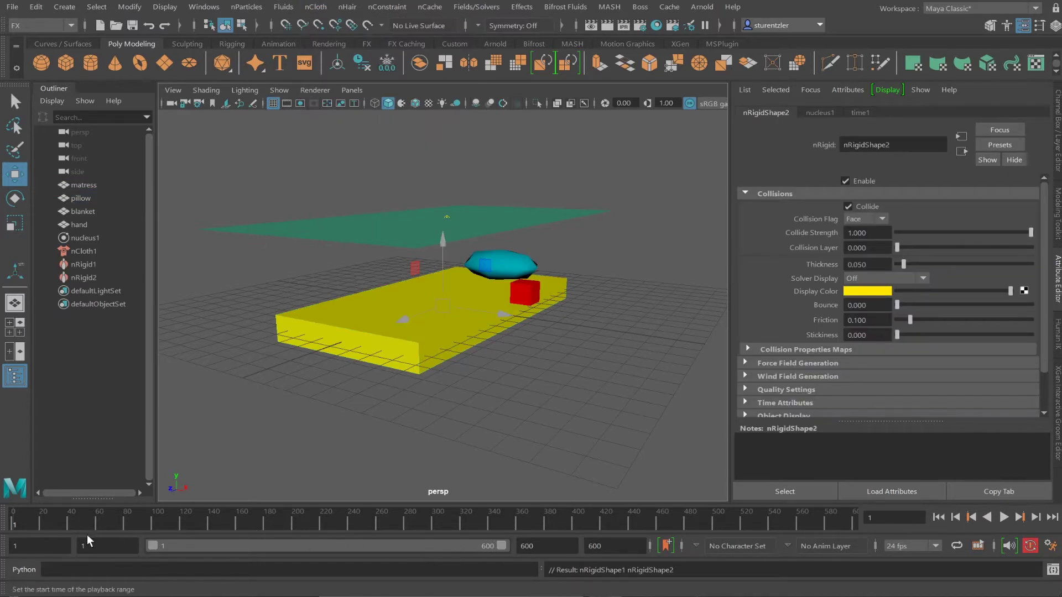
- Play the simulation to drape the blanket over the mattress and pillow, then select and orbit around it
left_click(1003, 518)
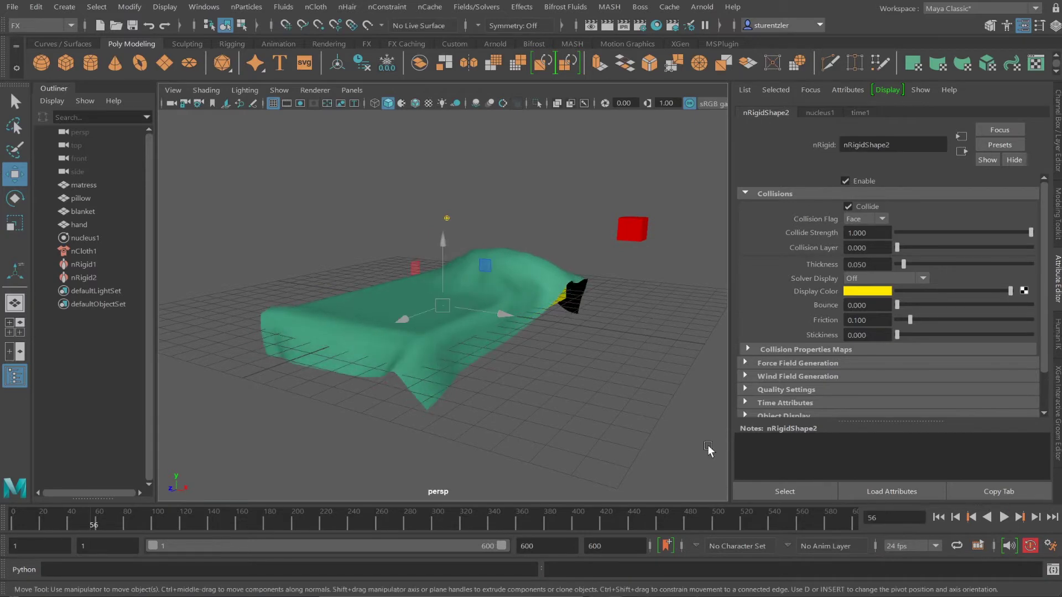
left_click(427, 382)
left_click_drag(427, 383, 449, 397, "alt")
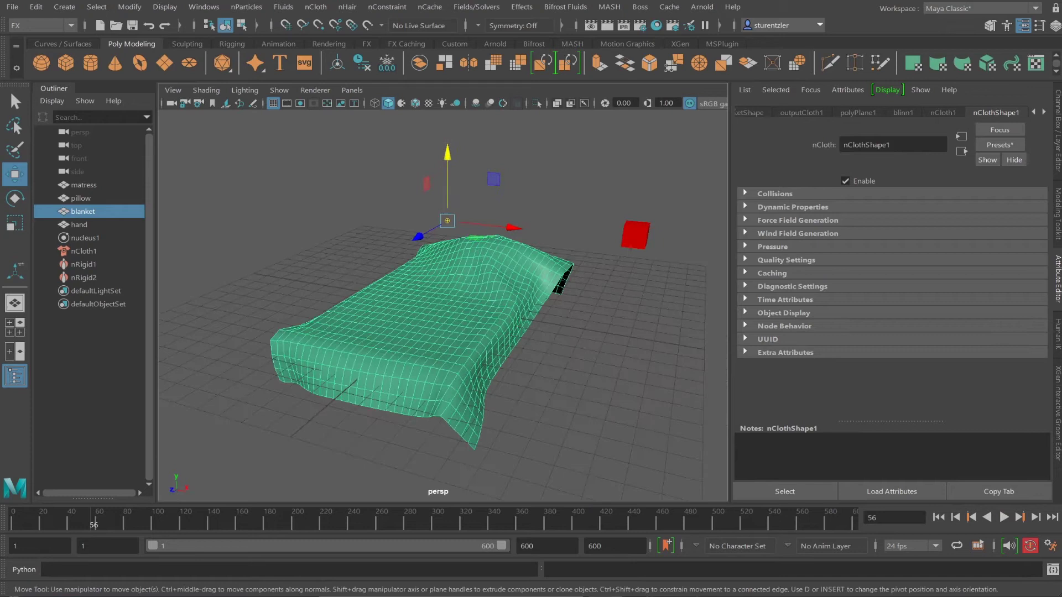
- Save the Time Slider preferences with Play every frame and rewind the blanket to frame 1
left_click(1051, 546)
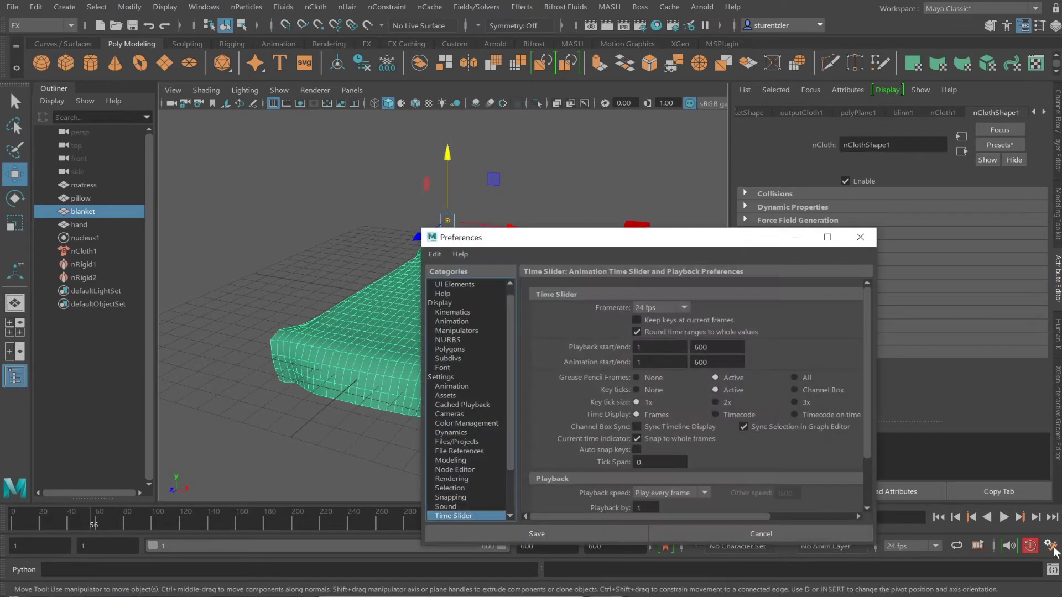
scroll(693, 442, "down", 1)
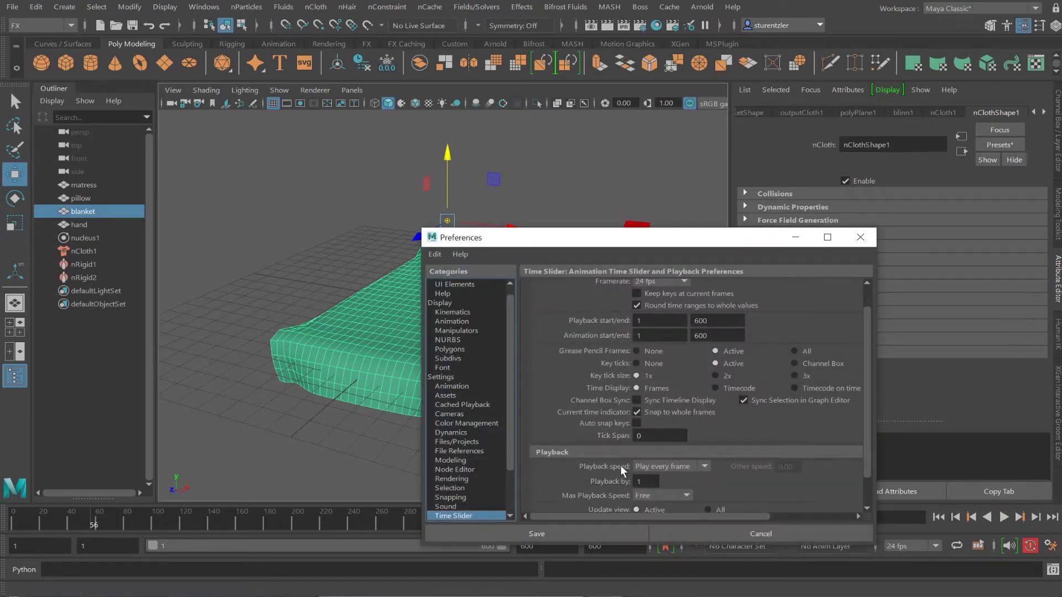
left_click(853, 237)
left_click_drag(68, 520, 0, 517)
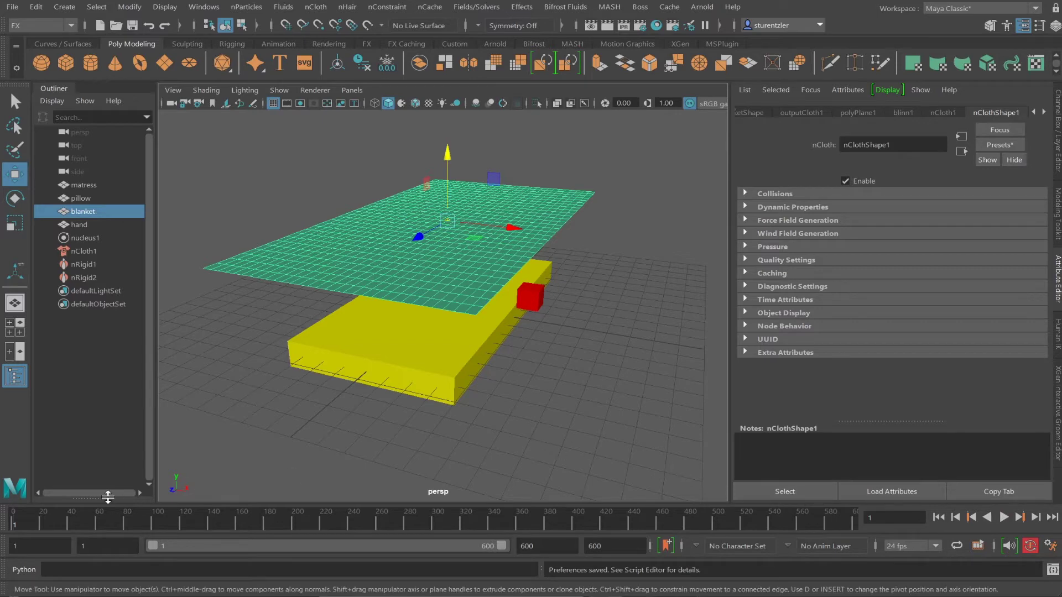
- Simulate the blanket draping, then delete construction history on the pillow and mattress
left_click_drag(15, 525, 155, 552)
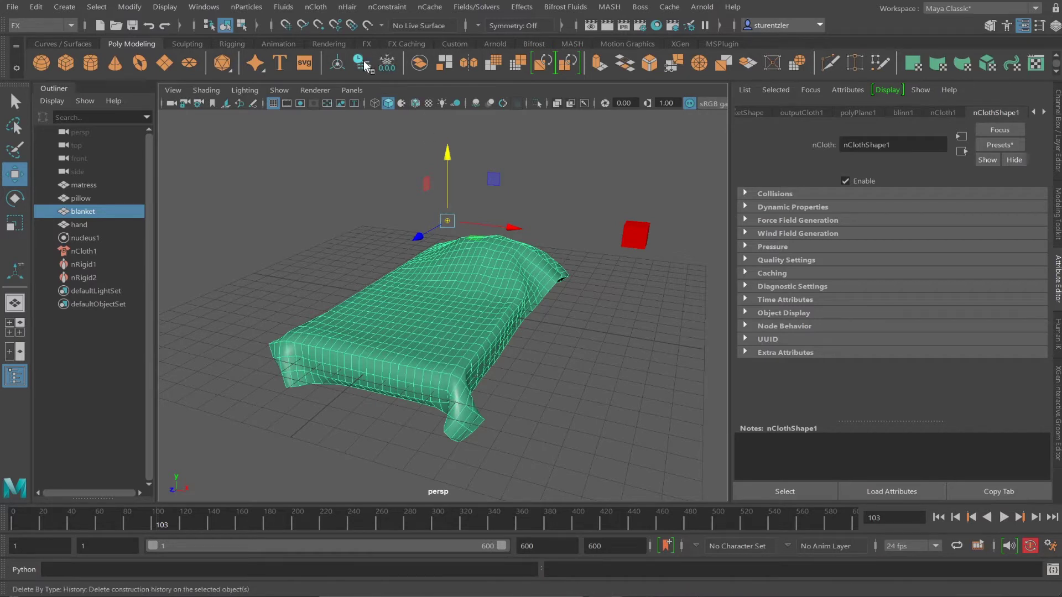
left_click(80, 197)
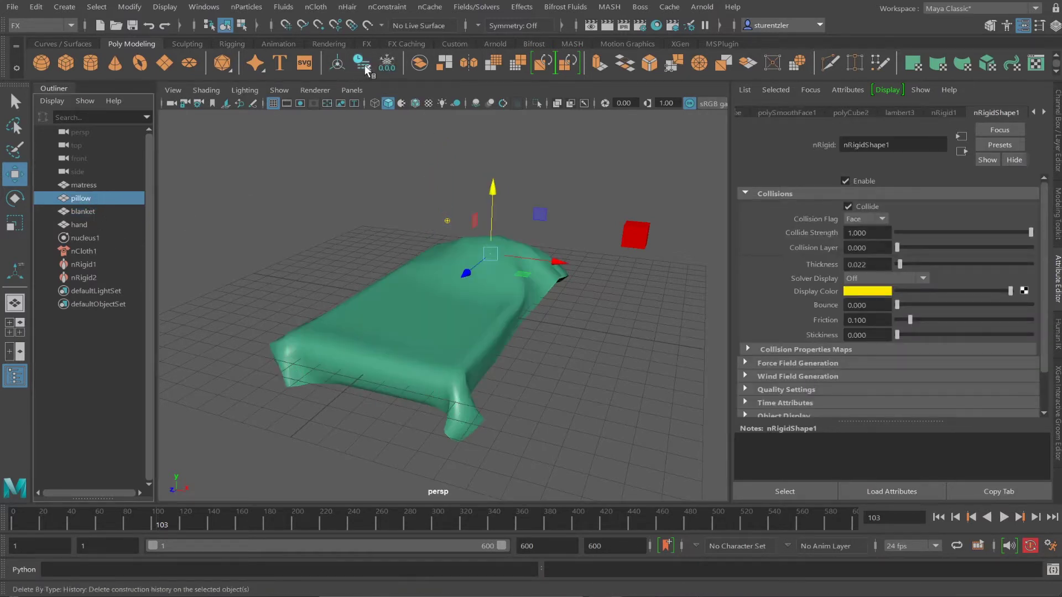
left_click(94, 185)
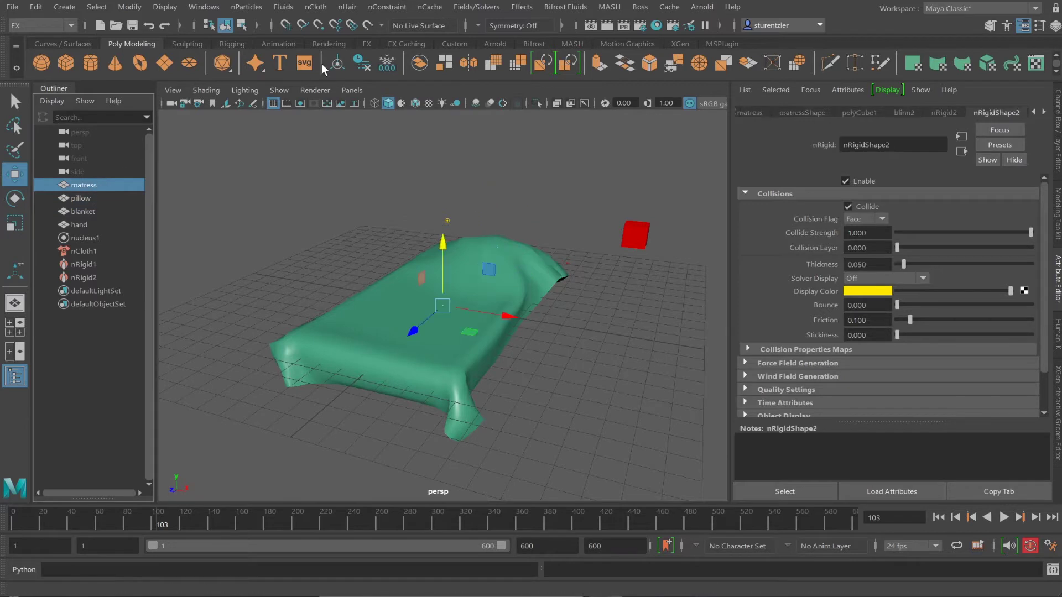
left_click(361, 66)
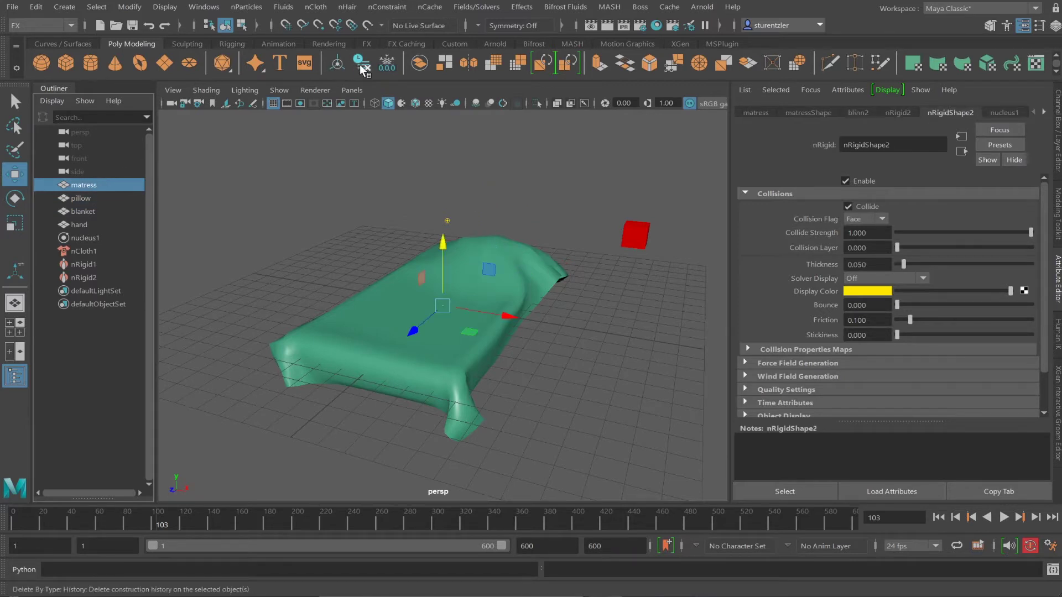
- Delete the nucleus1, nCloth1, nRigid1 and nRigid2 nodes from the Outliner
left_click(85, 238)
left_click(83, 250)
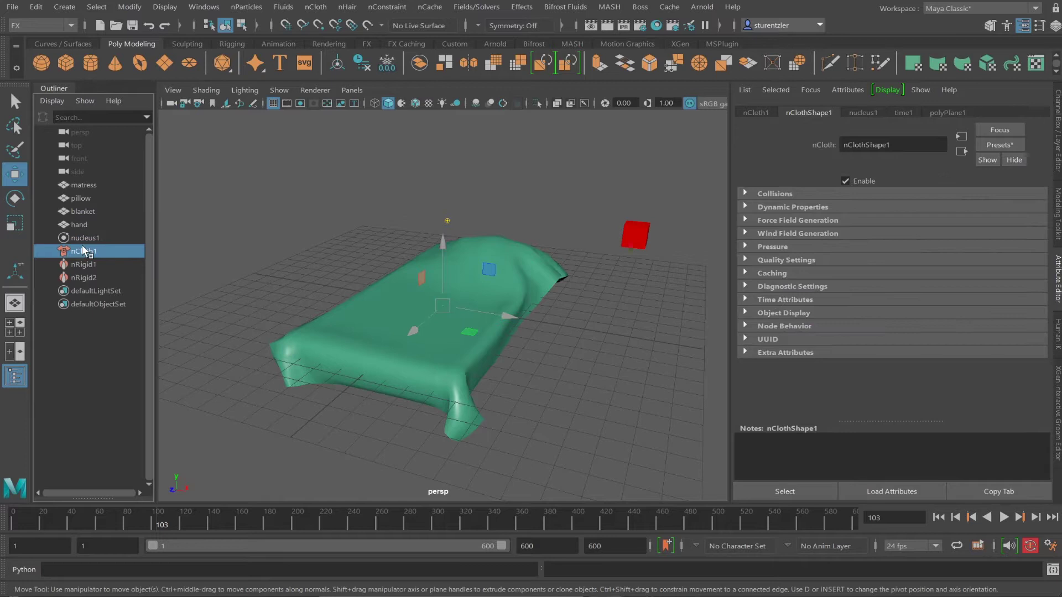
left_click(84, 264)
left_click(84, 278)
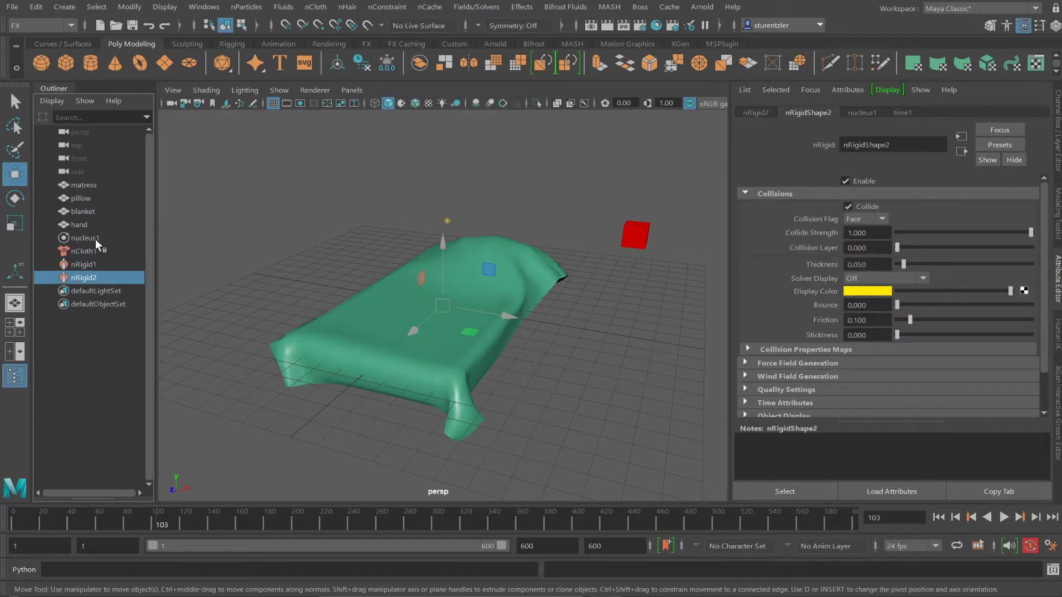
left_click(96, 239)
left_click(91, 277, "shift")
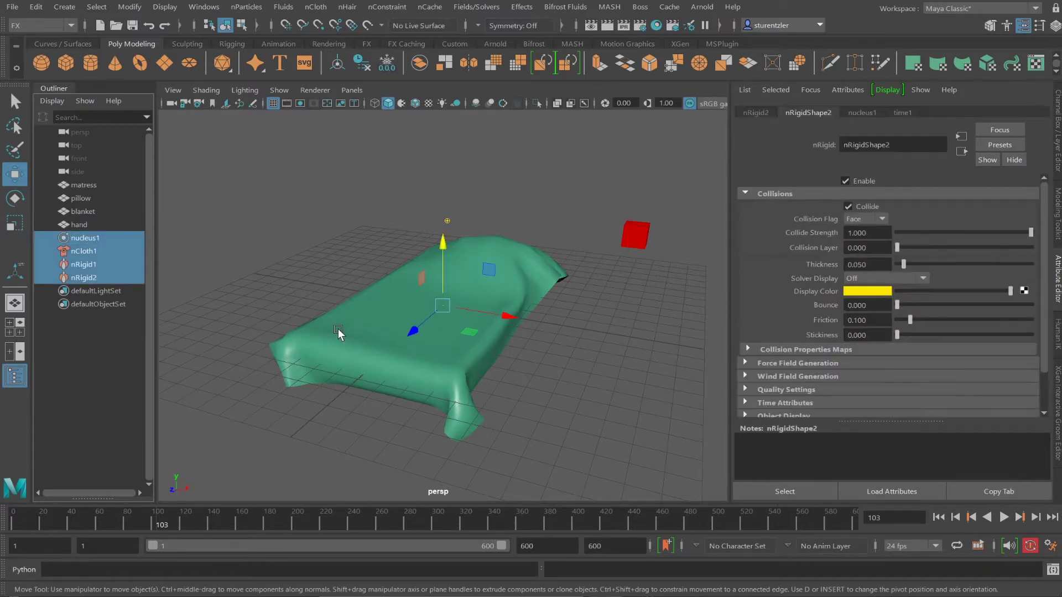
key("Delete")
left_click_drag(353, 286, 361, 250, "alt")
- Delete all faces of the blanket's flat plane, then return to object mode
left_click(340, 246)
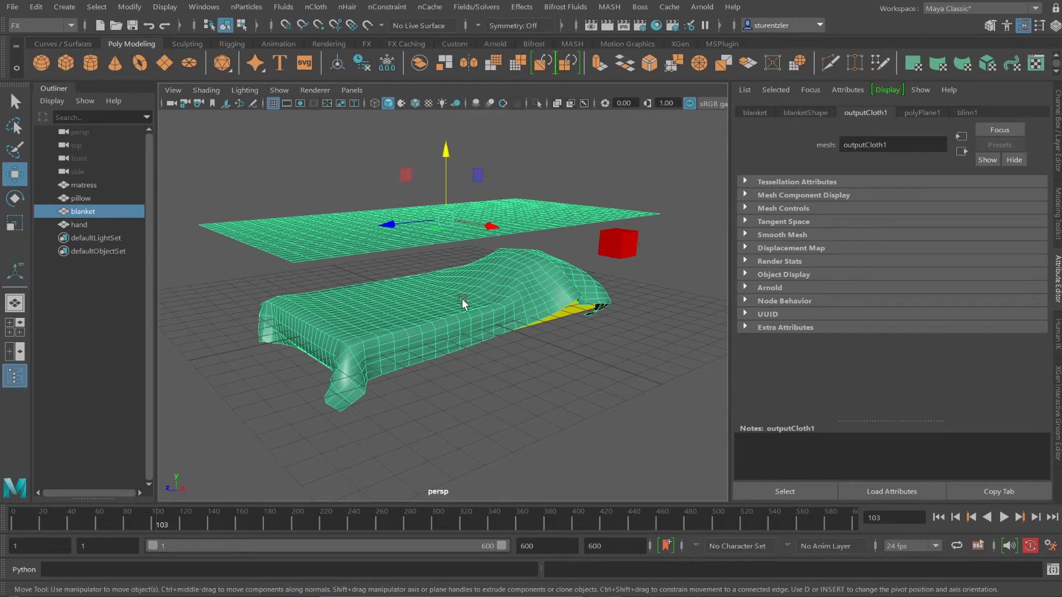
left_click_drag(464, 303, 721, 234, "alt")
right_click(390, 252)
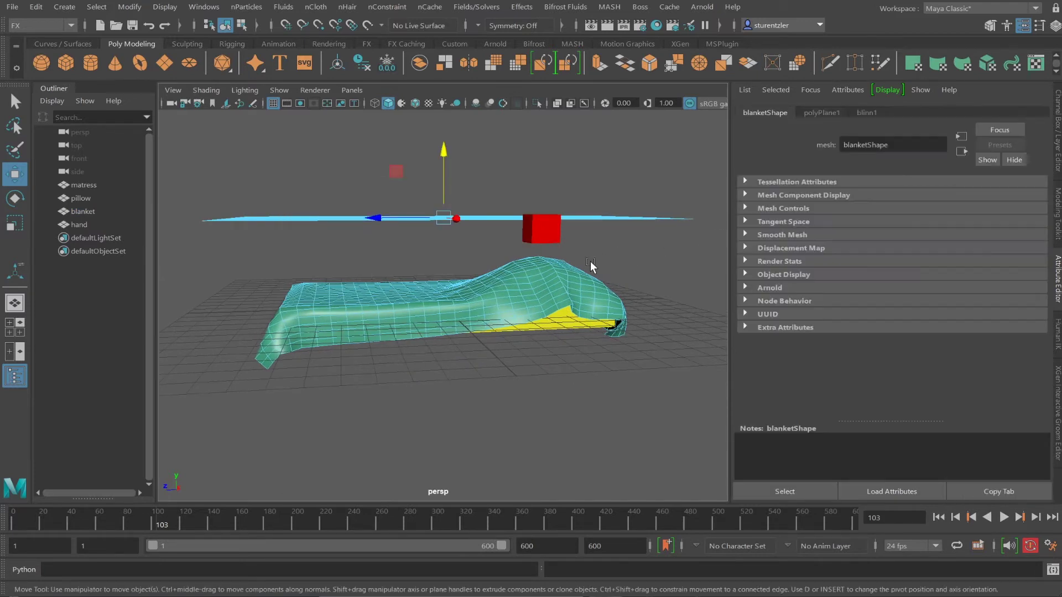
left_click_drag(195, 151, 604, 339)
key("Delete")
right_click_drag(604, 339, 648, 320)
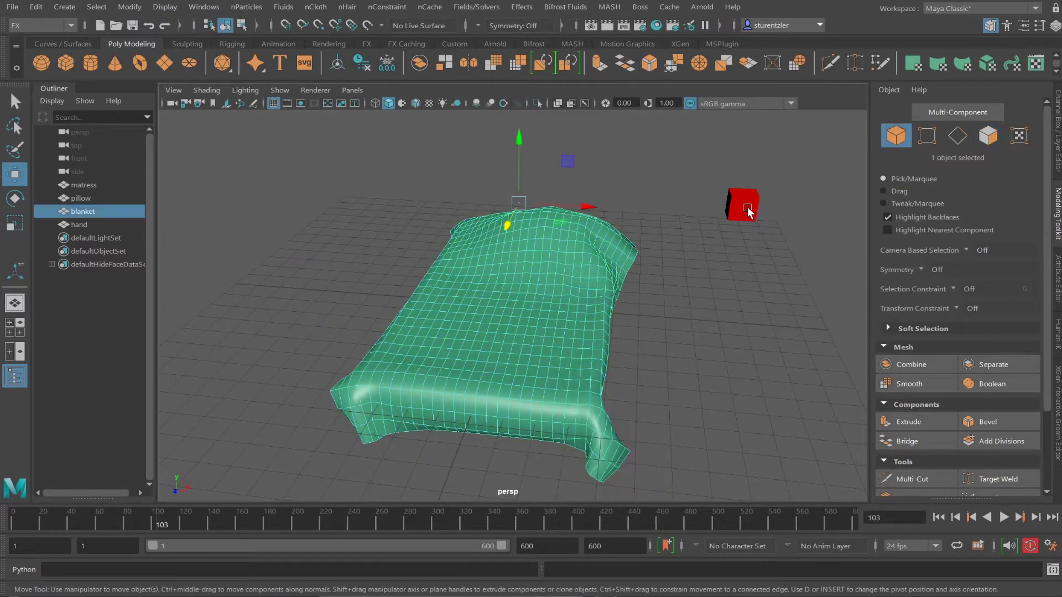
- Reselect the draped blanket and rewind the scene to frame 1
left_click(659, 277)
left_click(603, 338)
left_click_drag(234, 522, 12, 517)
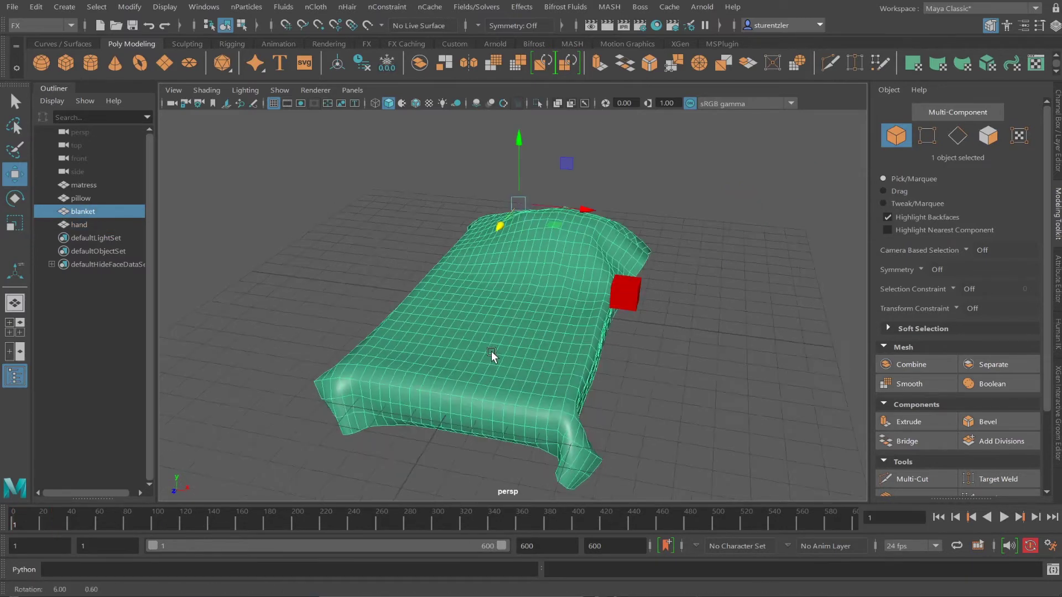
left_click_drag(491, 350, 473, 348, "alt")
right_click_drag(586, 317, 669, 325, "alt")
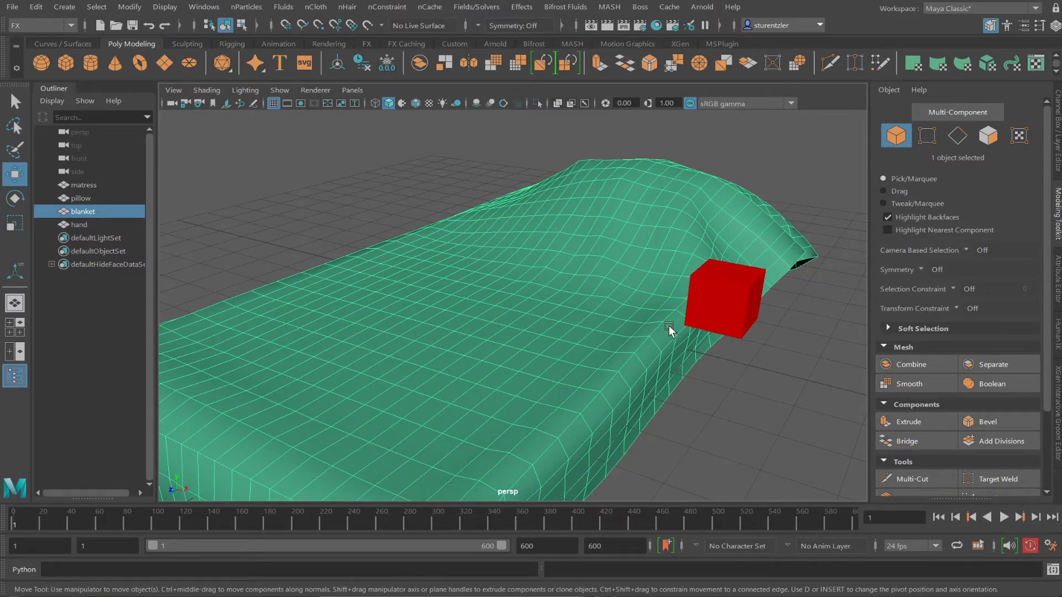
scroll(669, 325, "down", 4)
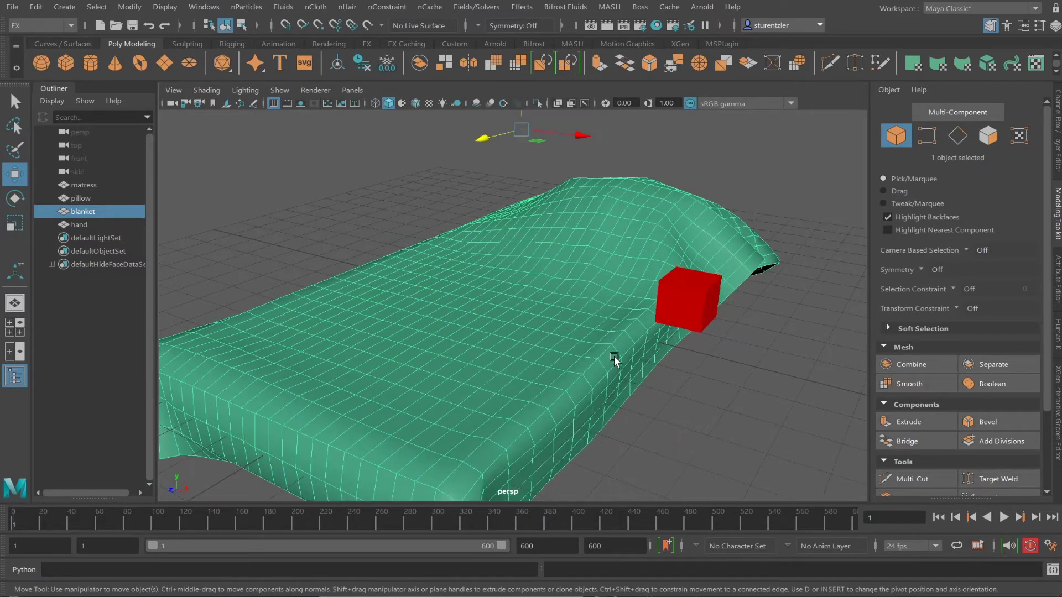
- Convert the blanket to nCloth, adding nucleus1, nCloth1 and nCloth2, and reselect it
left_click(318, 8)
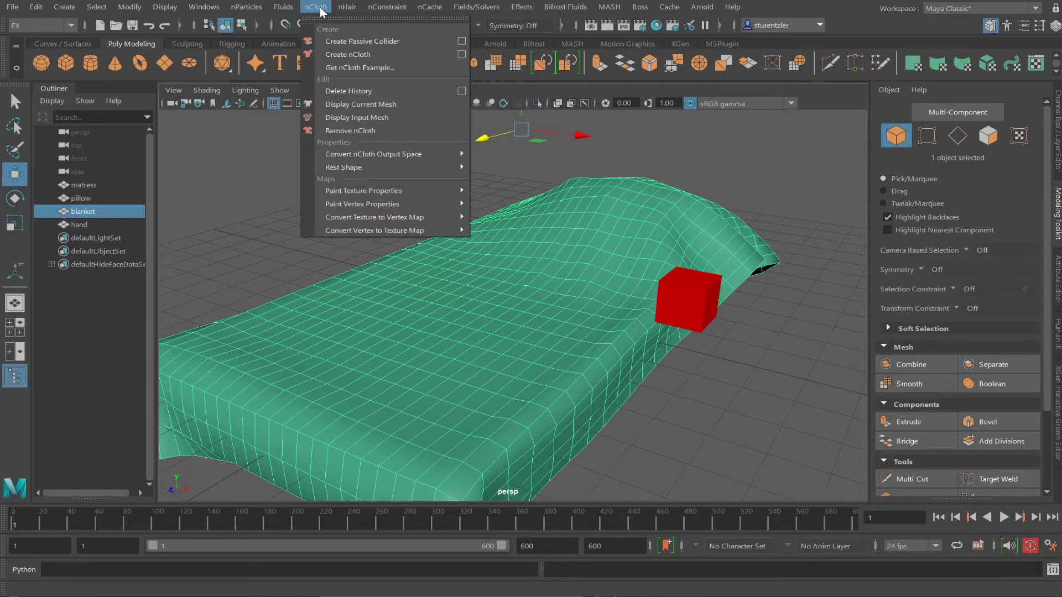
left_click(336, 55)
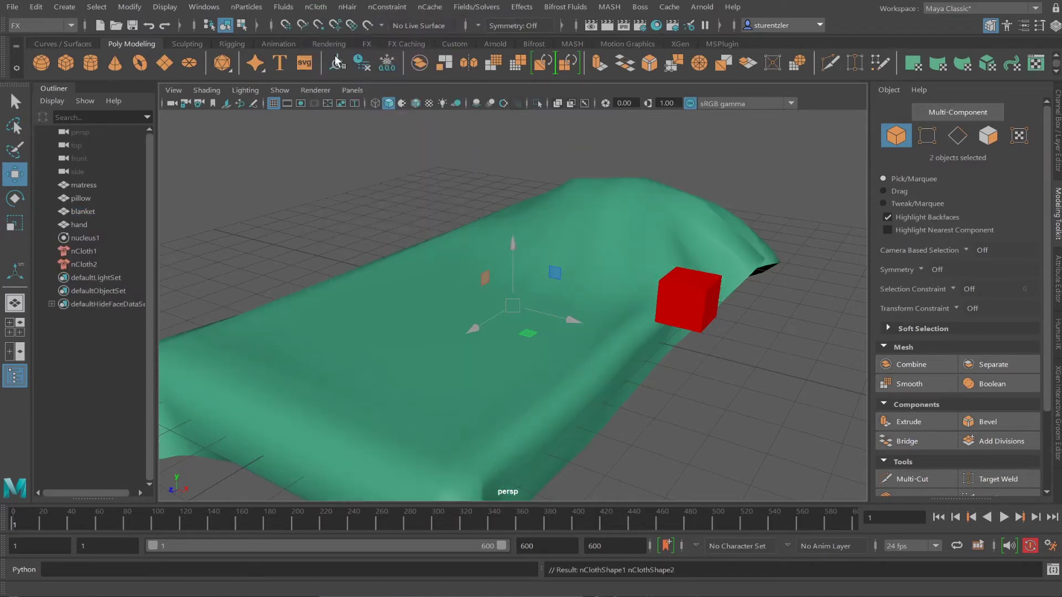
left_click(628, 309)
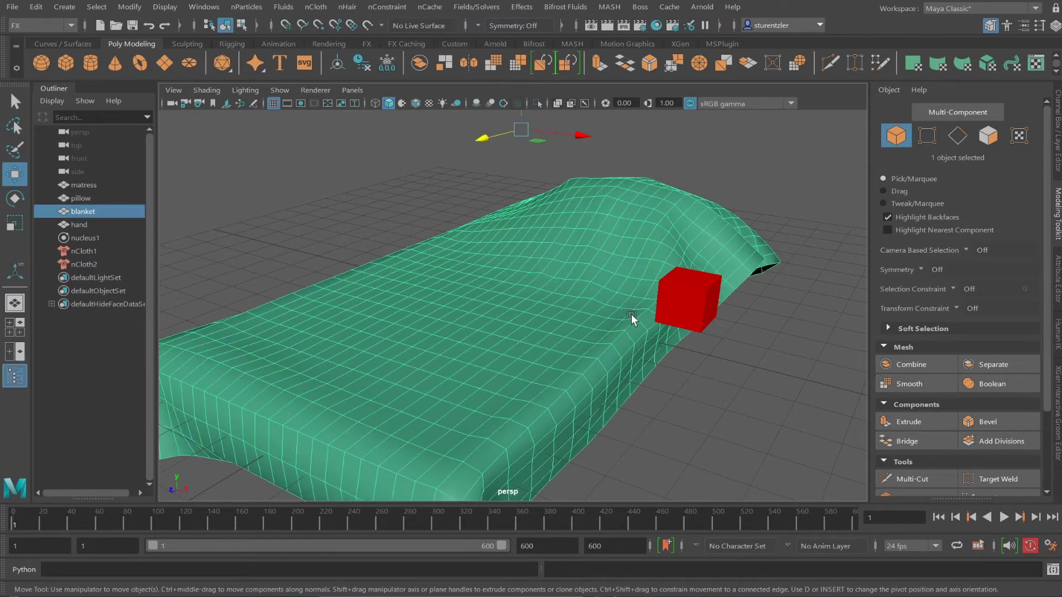
- Marquee-select the nine blanket edge vertices next to the red hand cube in vertex mode
right_click_drag(632, 314, 558, 314)
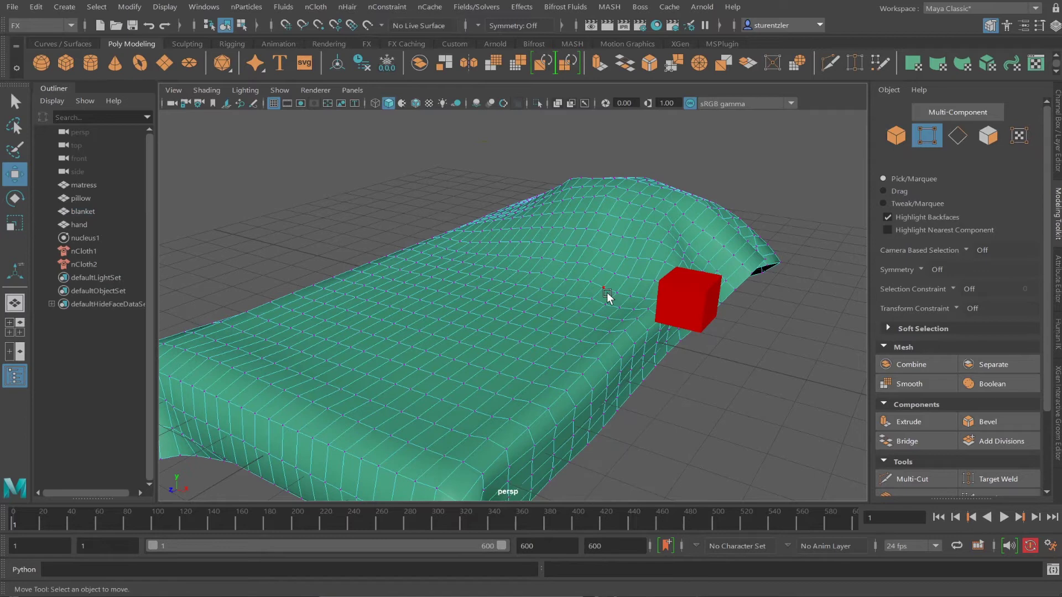
mouse_move(643, 325)
left_mouse_down()
mouse_move(655, 329)
mouse_move(635, 351)
mouse_move(661, 356)
mouse_move(648, 293)
mouse_move(676, 310)
mouse_move(636, 324)
mouse_move(640, 308)
mouse_move(612, 303)
mouse_move(631, 309)
left_mouse_up()
left_click(691, 378)
- Add a Transform Constraint (dynamicConstraint1) on the vertices, raise it to the cube, and rewind to frame 1
left_click(387, 6)
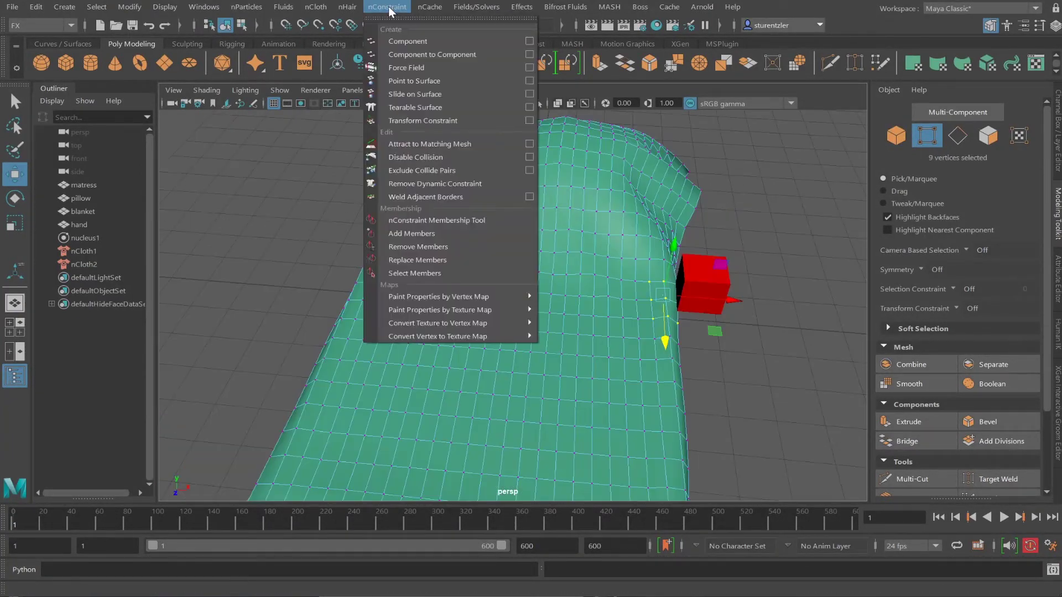
left_click(451, 121)
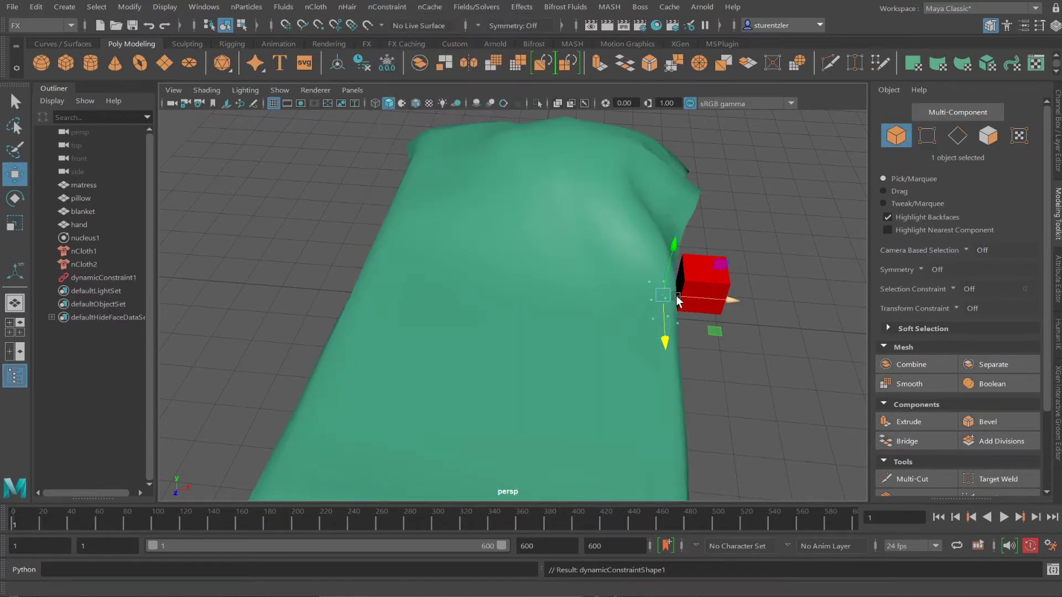
mouse_move(668, 273)
left_mouse_down()
mouse_move(663, 254)
mouse_move(667, 283)
left_mouse_up()
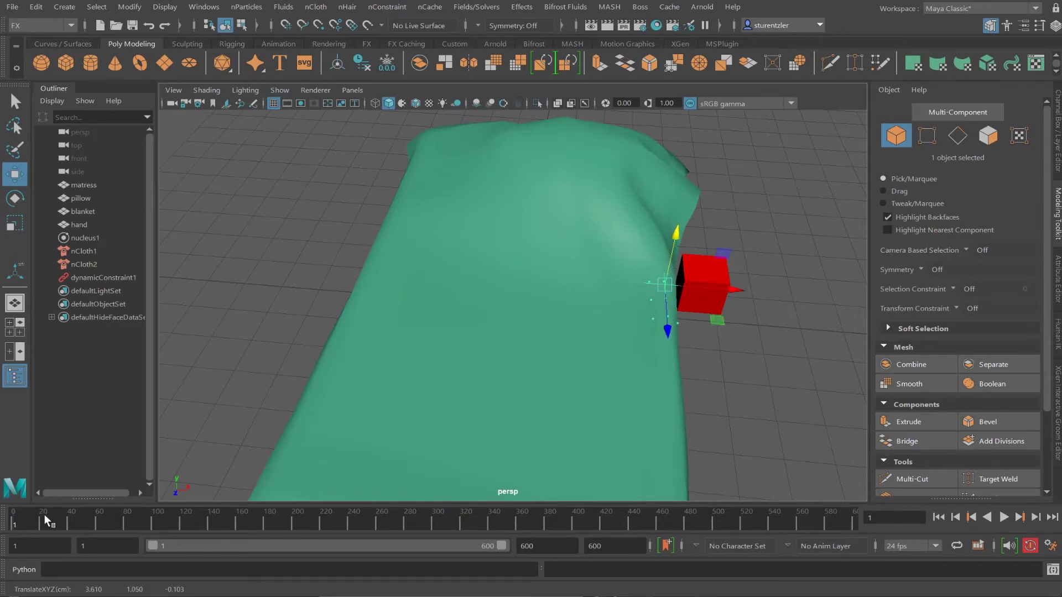
left_click_drag(46, 520, 14, 520)
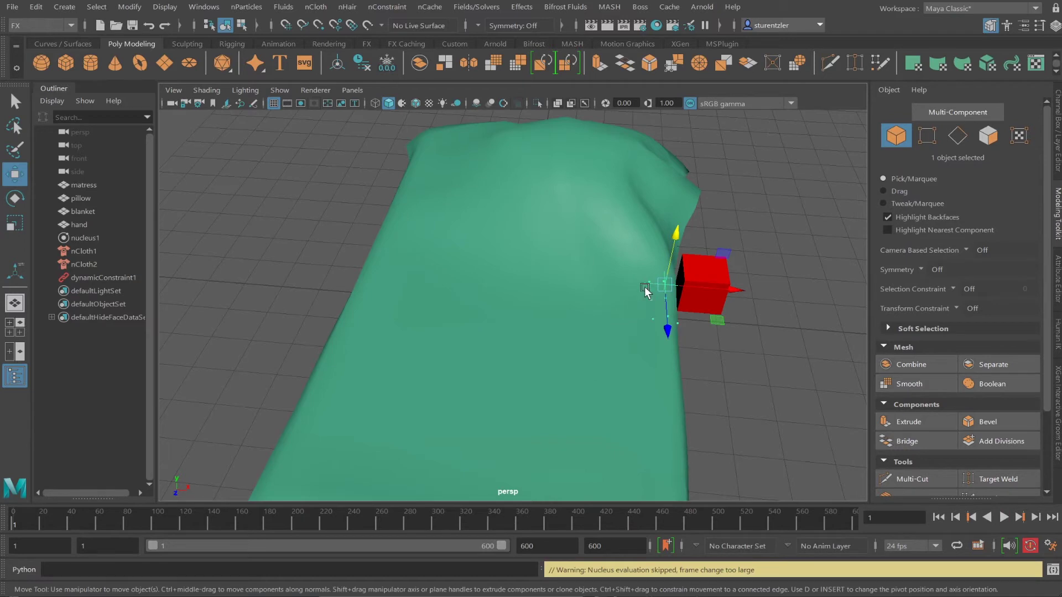
- Parent dynamicConstraint1 under the red hand cube and test-play the simulation
left_click(709, 278, "shift")
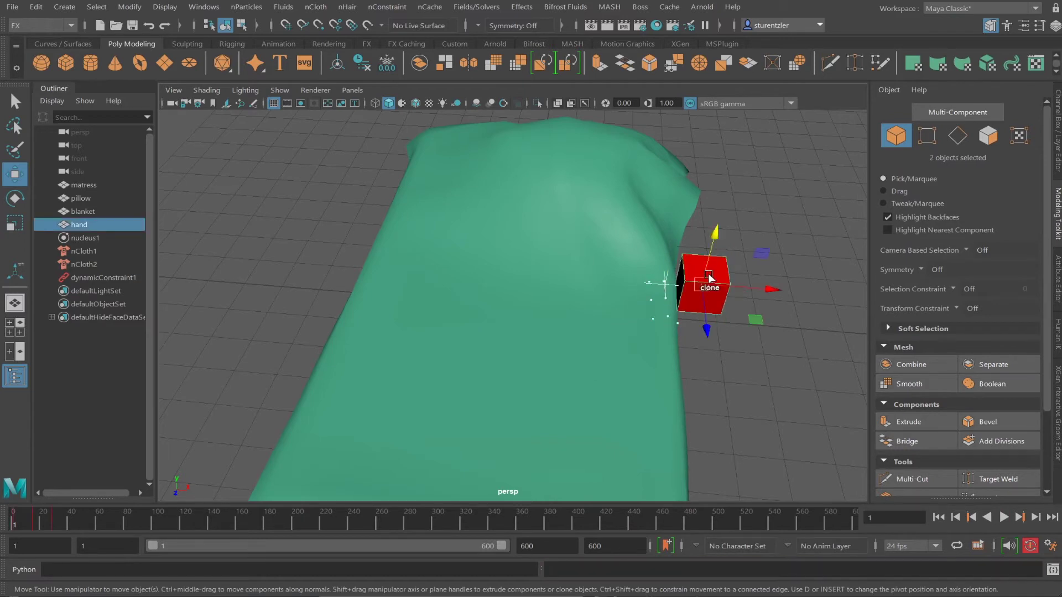
key("p")
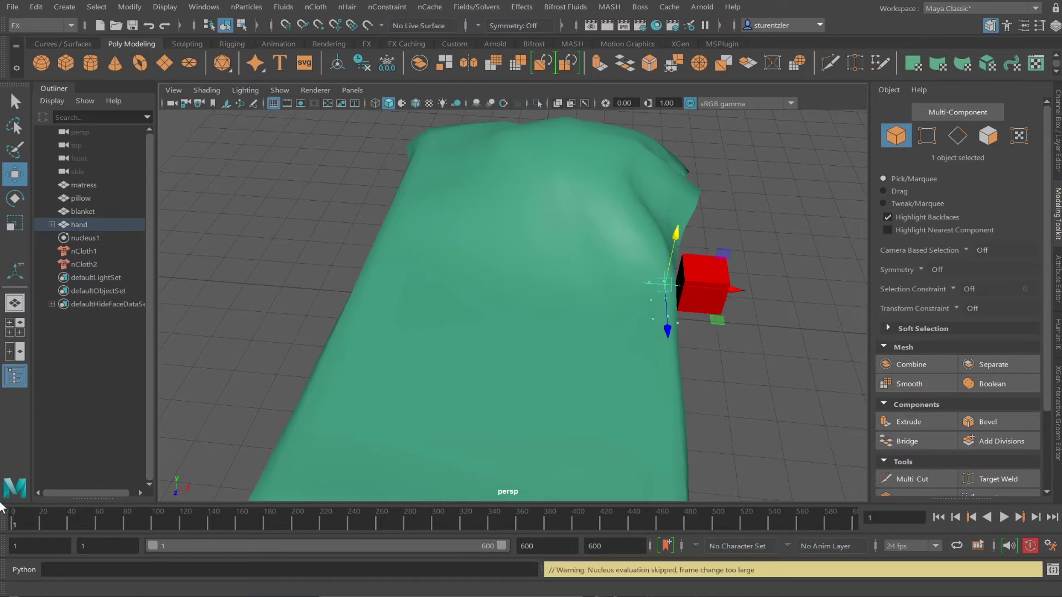
left_click(1002, 518)
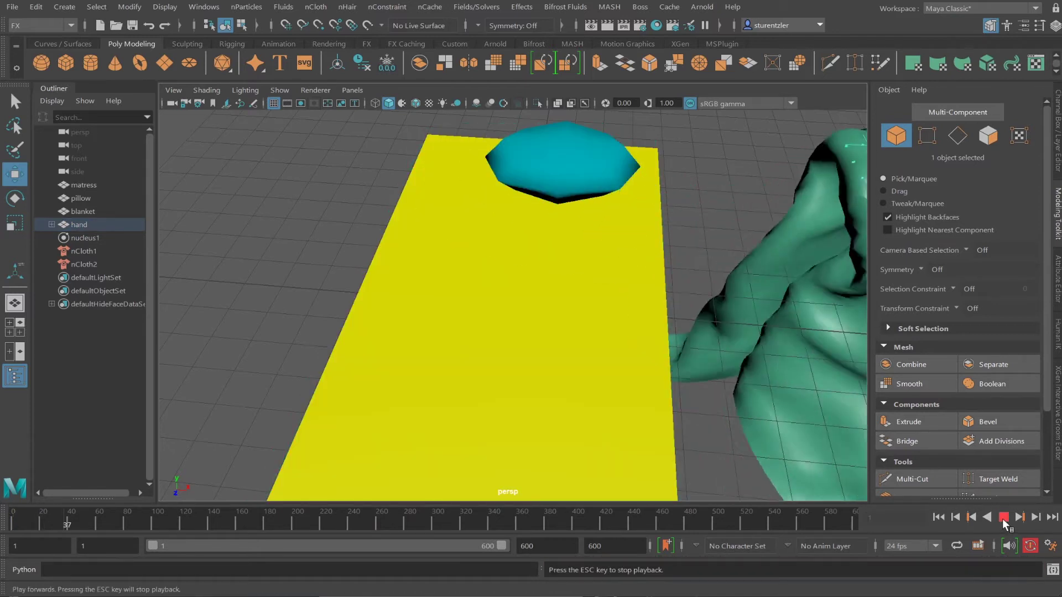
left_click(1002, 519)
- Replay the simulation from frame 1 to watch the hand pull the blanket off the mattress
scroll(552, 351, "down", 5)
left_click_drag(553, 351, 451, 448, "alt")
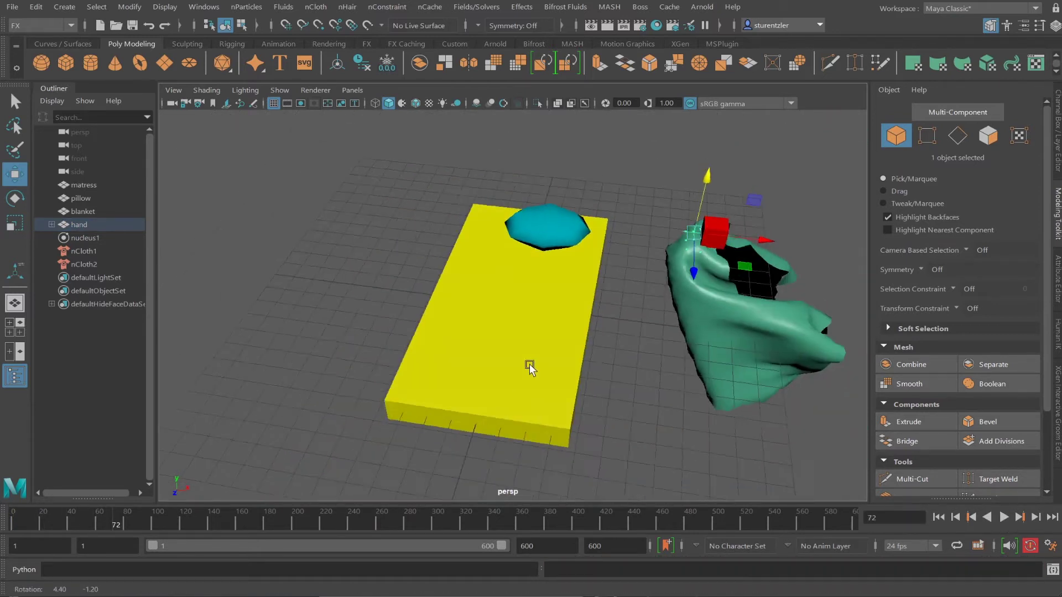
left_click_drag(209, 516, 13, 515)
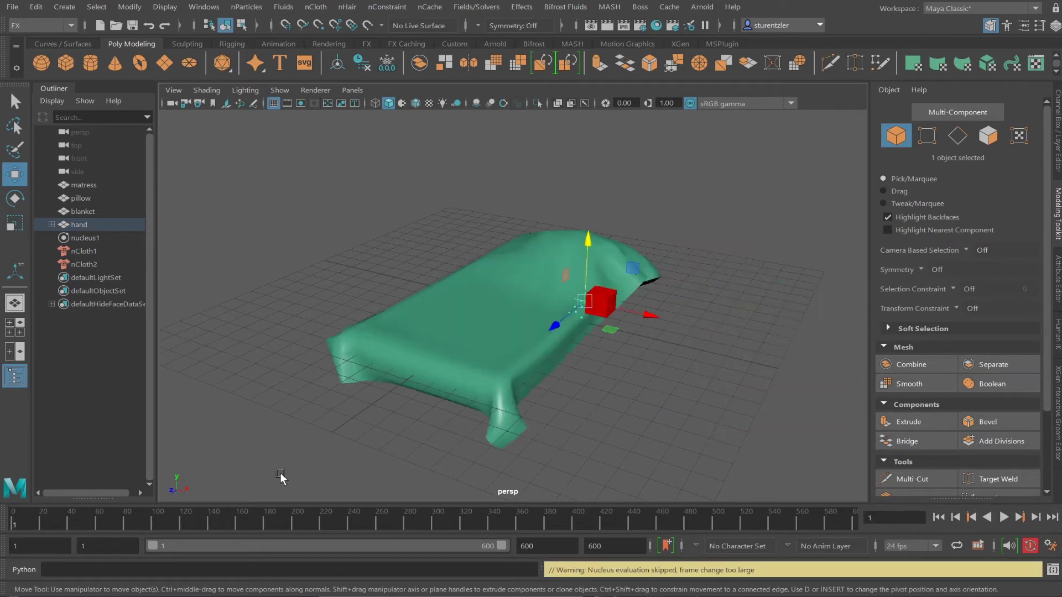
left_click(1004, 519)
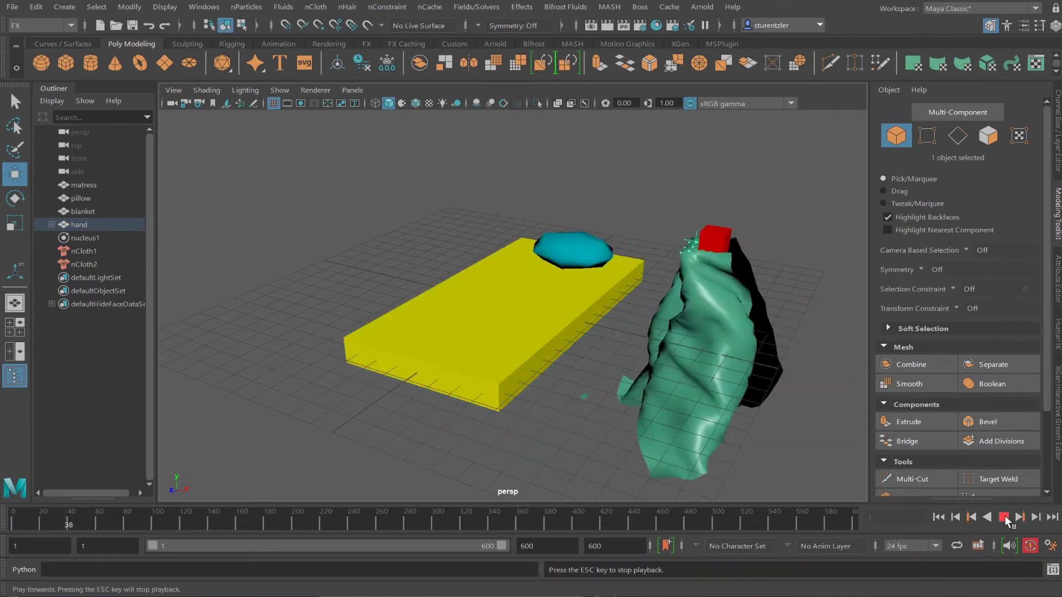
left_click(84, 185)
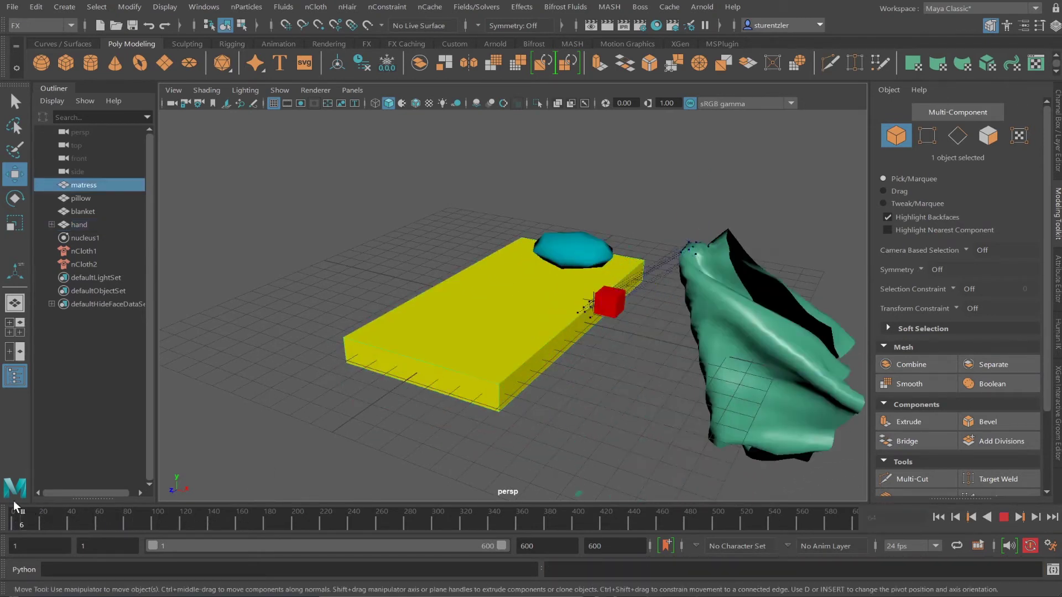
key("Escape")
key("alt+shift+v")
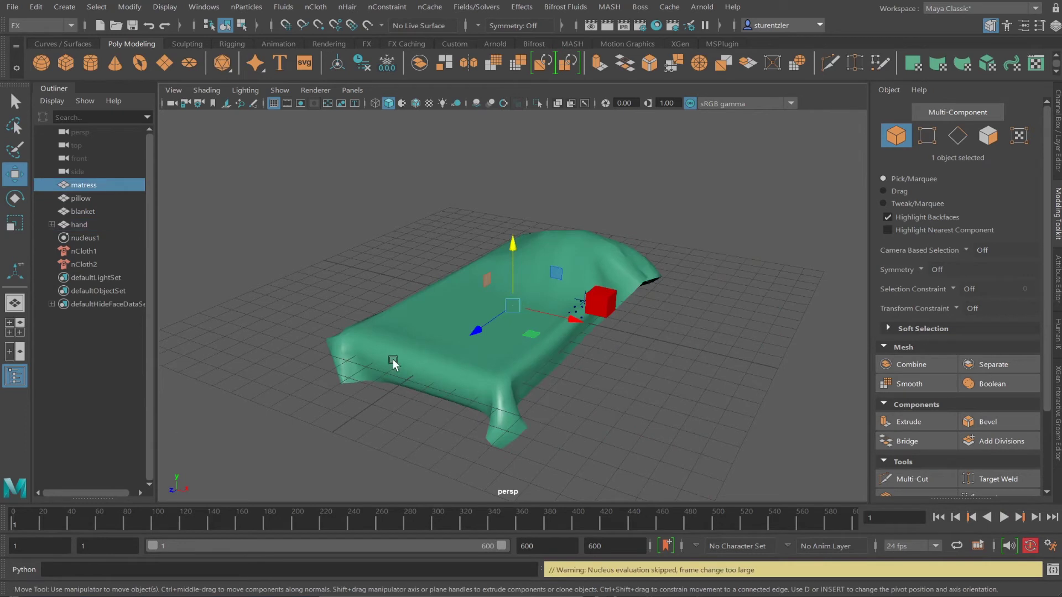
left_click(1003, 518)
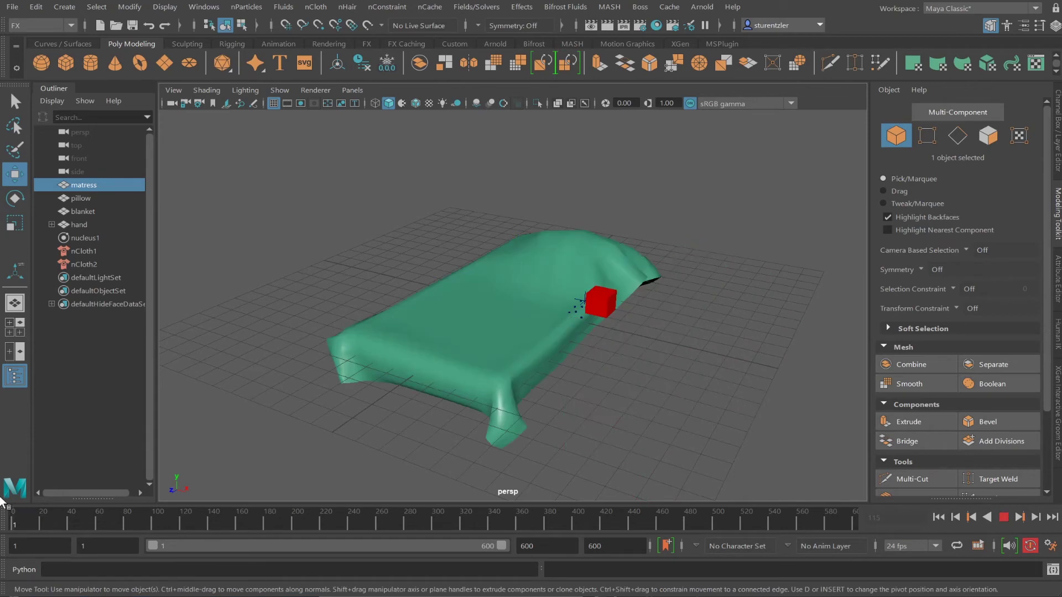
- Make the mattress and then the pillow passive colliders, and orbit to look down on the blanket
key("alt+shift+v")
left_click_drag(487, 442, 452, 372, "alt")
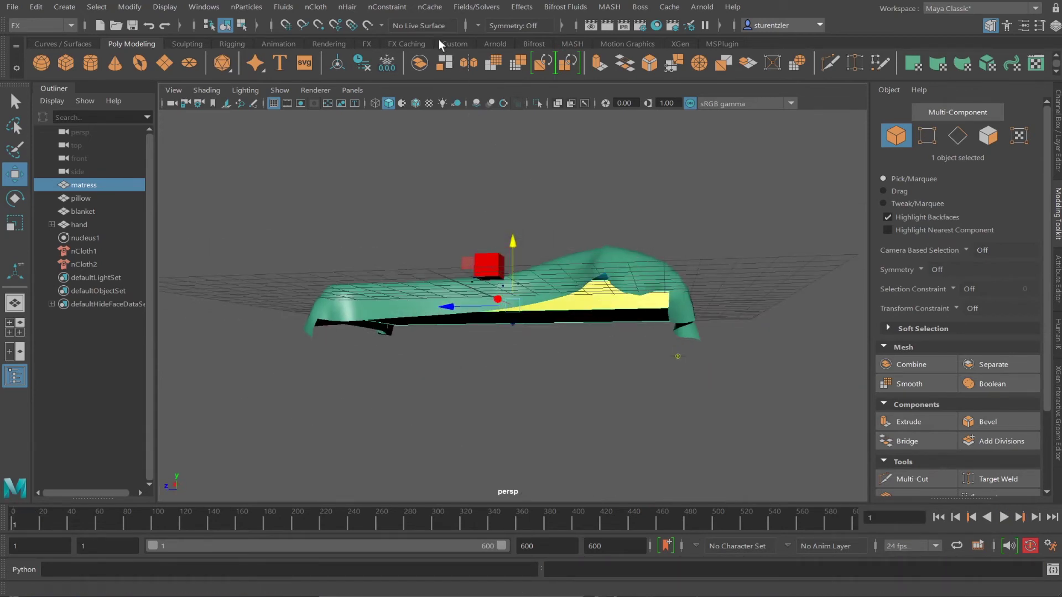
left_click(316, 7)
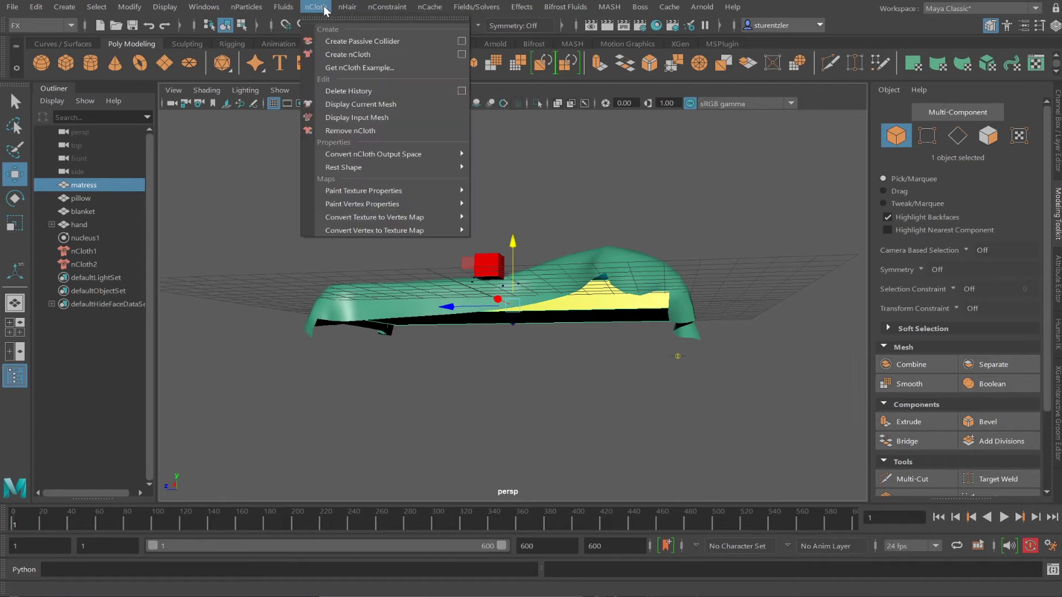
left_click(347, 41)
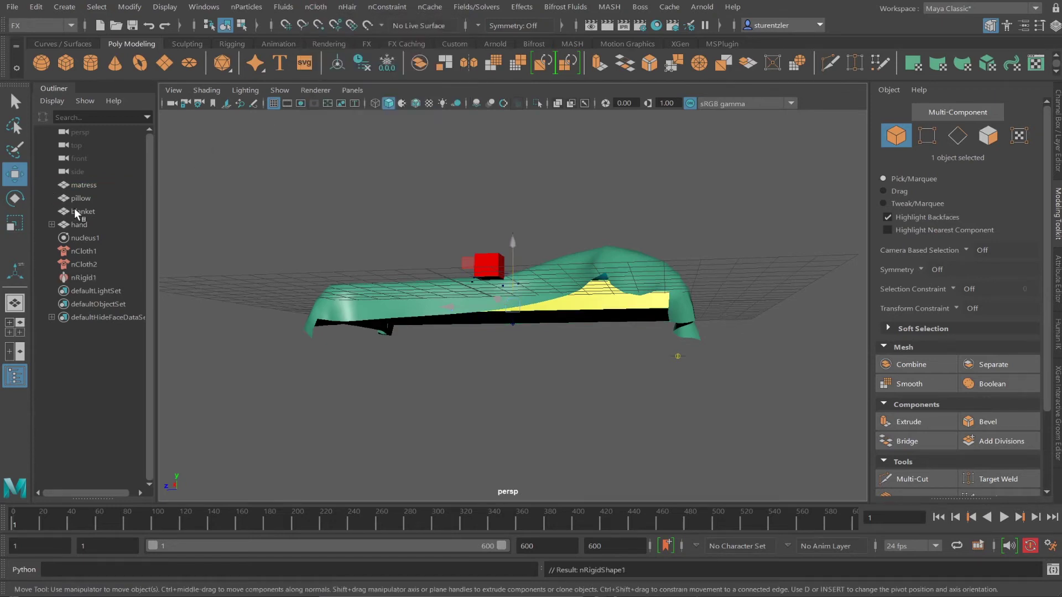
left_click(80, 198)
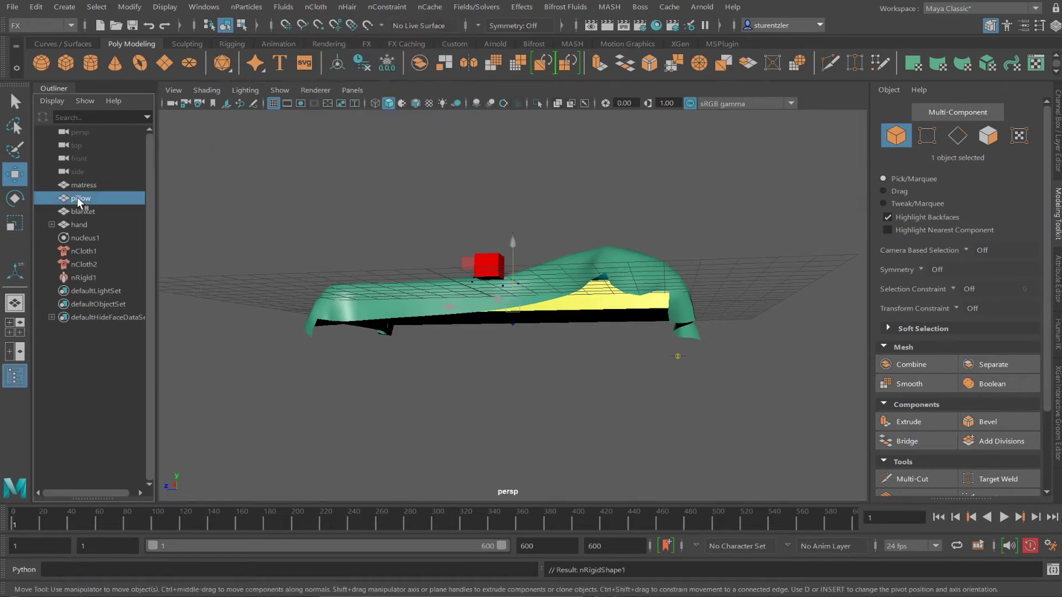
left_click(328, 10)
left_click(347, 40)
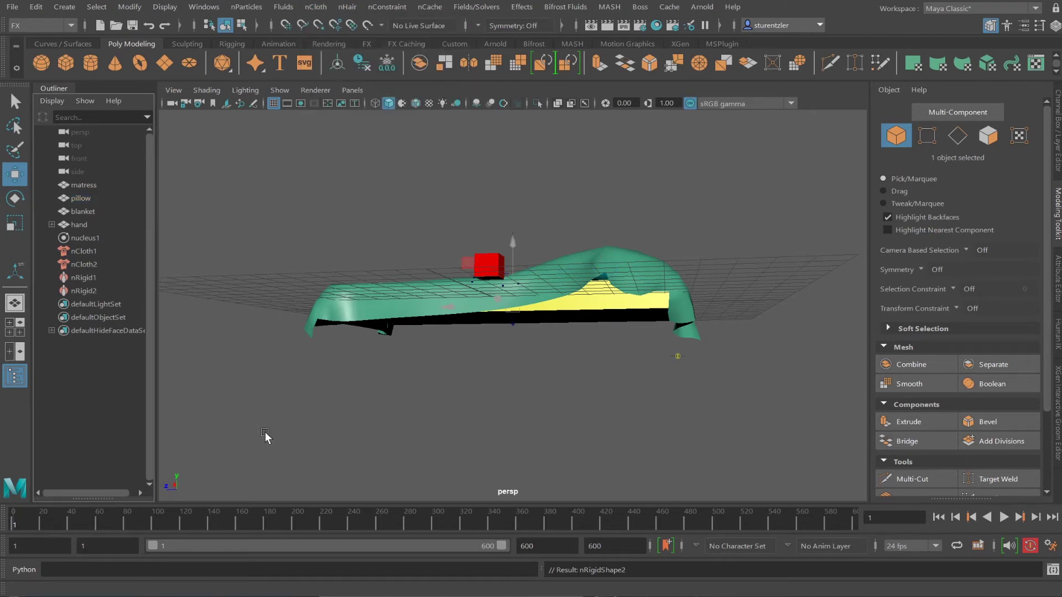
left_click_drag(344, 382, 429, 399, "alt")
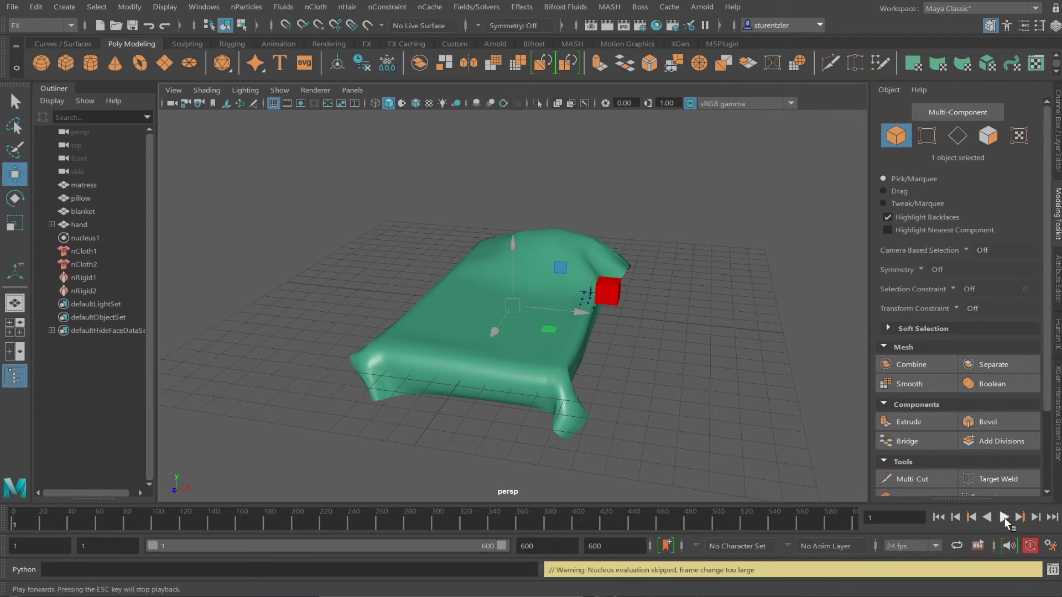
- Play the cloth simulation, rewind to frame 1, then replay it and stop at frame 115
left_click(1004, 519)
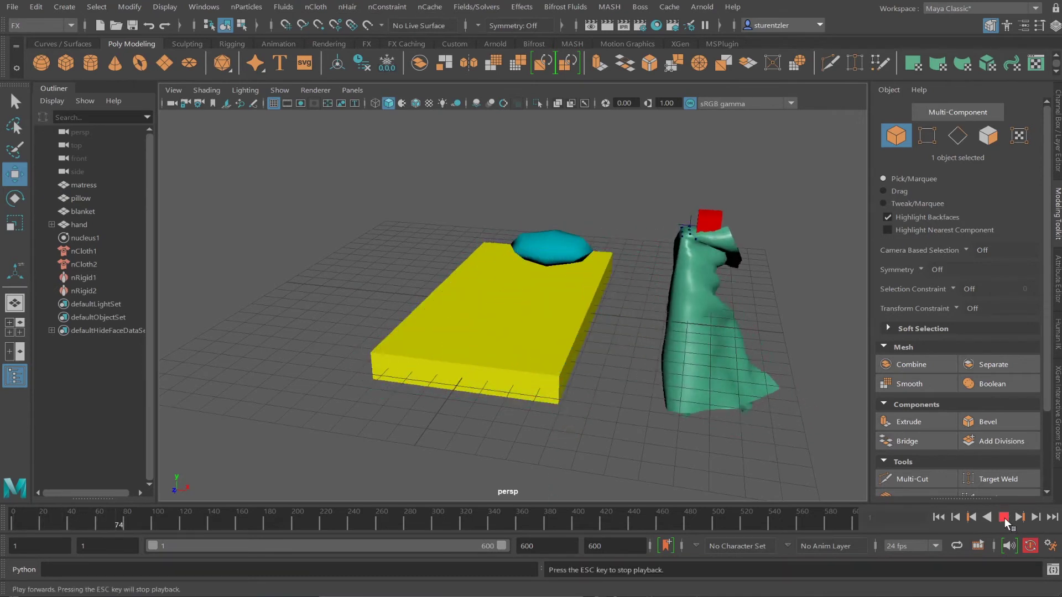
left_click(1004, 519)
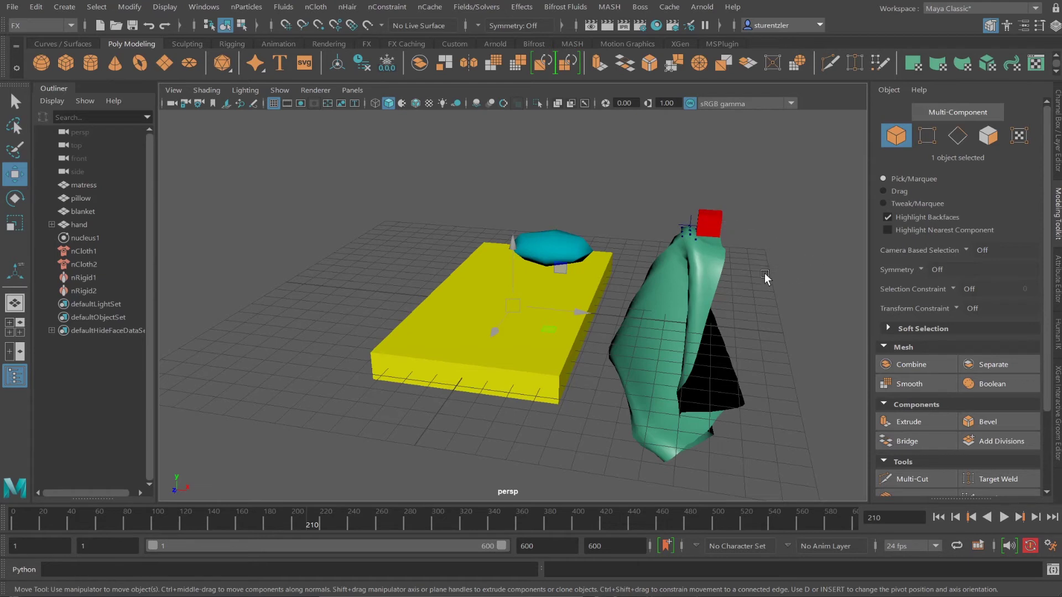
key("alt+shift+v")
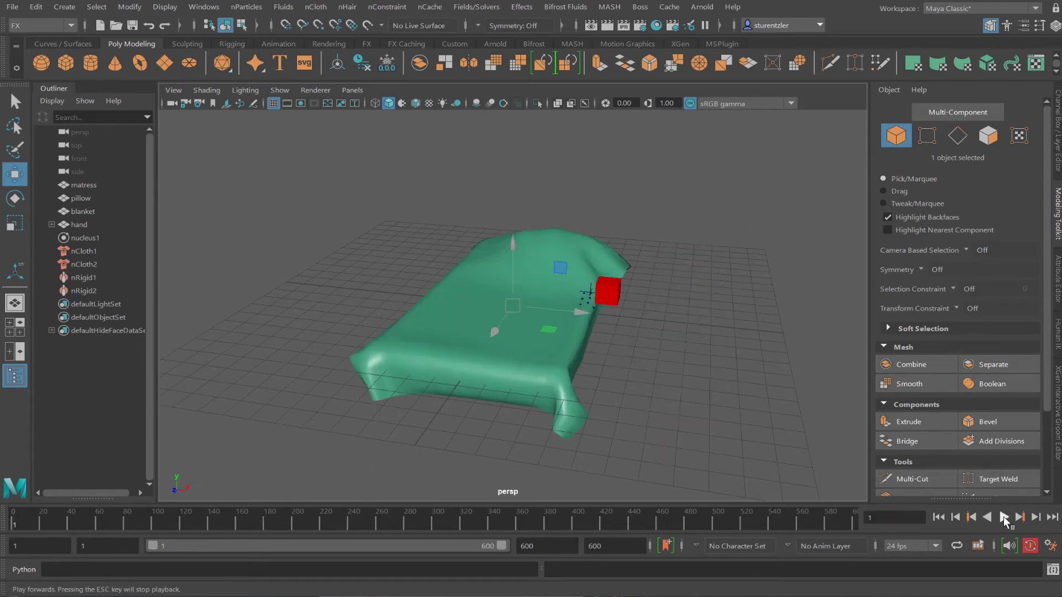
left_click(1003, 517)
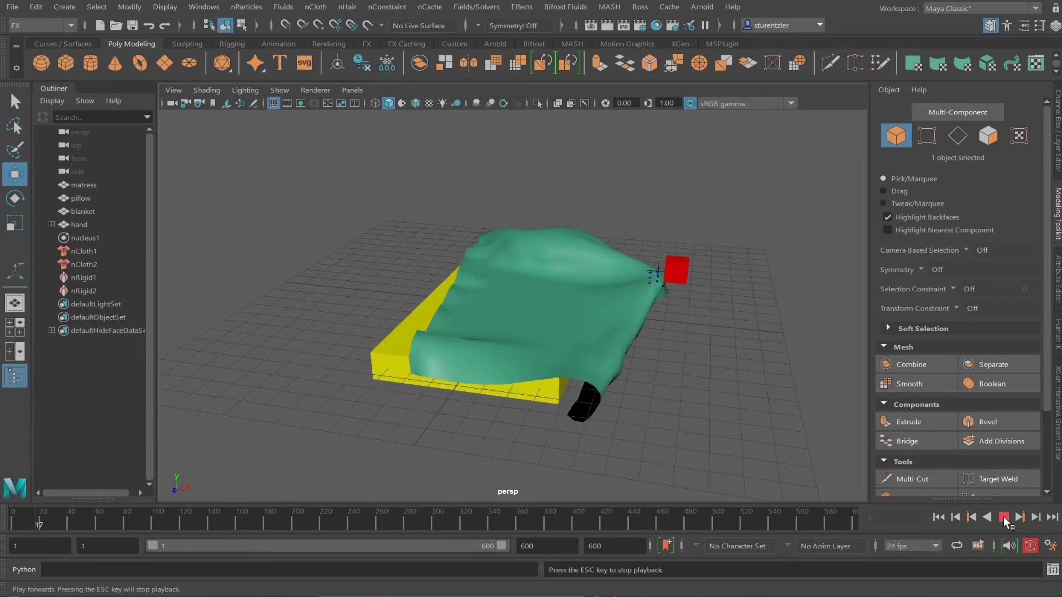
left_click(1003, 517)
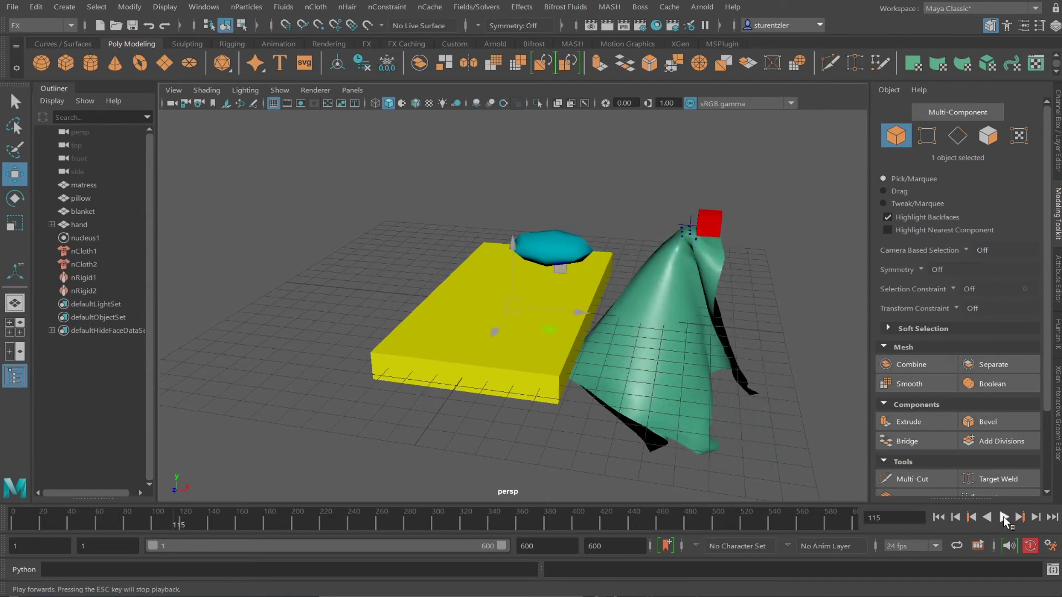
- Turn off the pillow's motion blur, primary visibility, smooth shading, reflections, refractions and double sided render stats
left_click(410, 347)
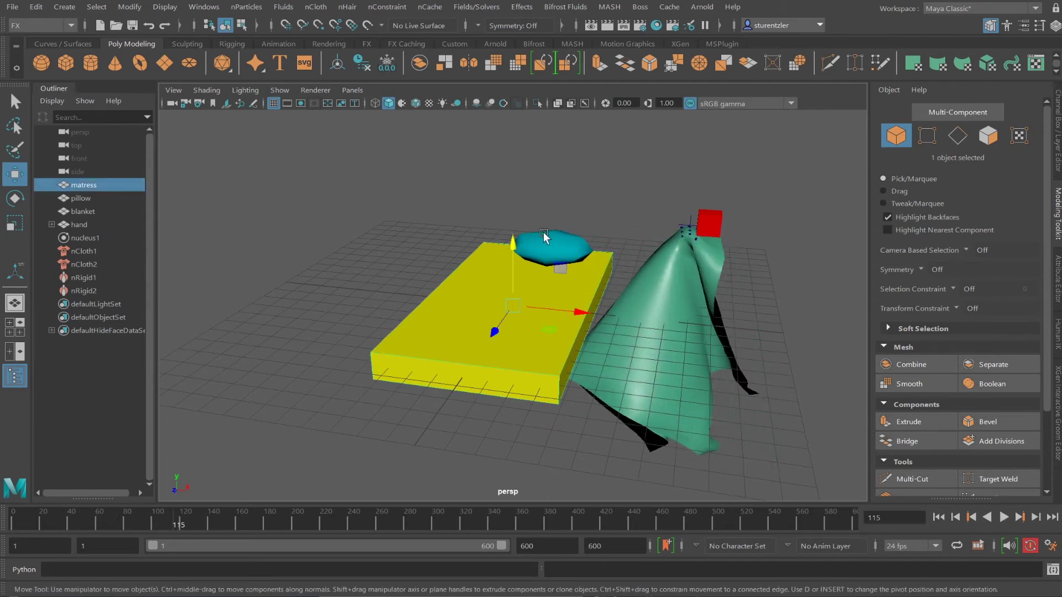
left_click(544, 241, "shift")
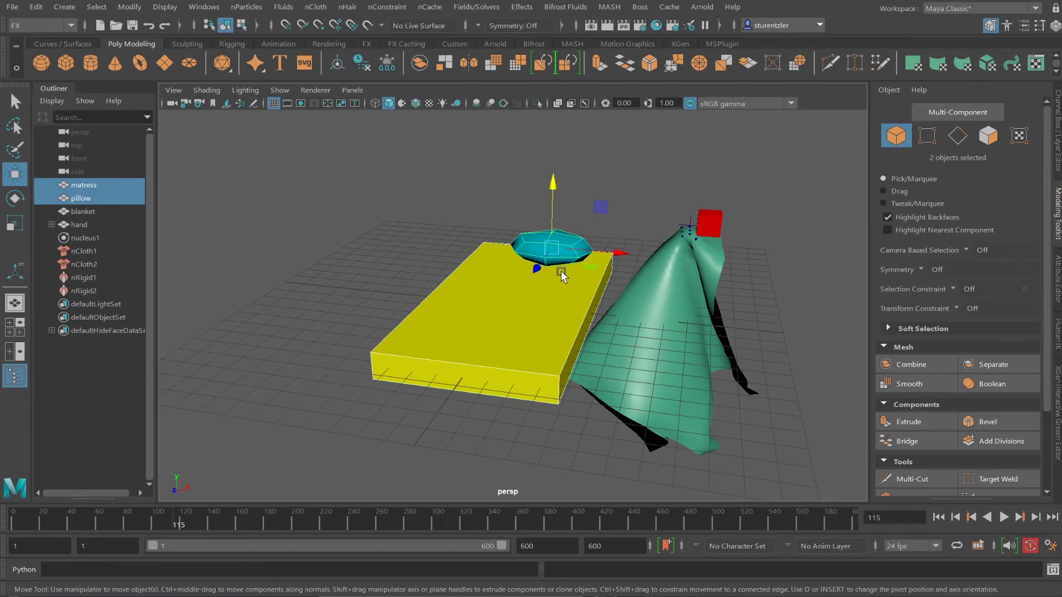
key("ctrl+a")
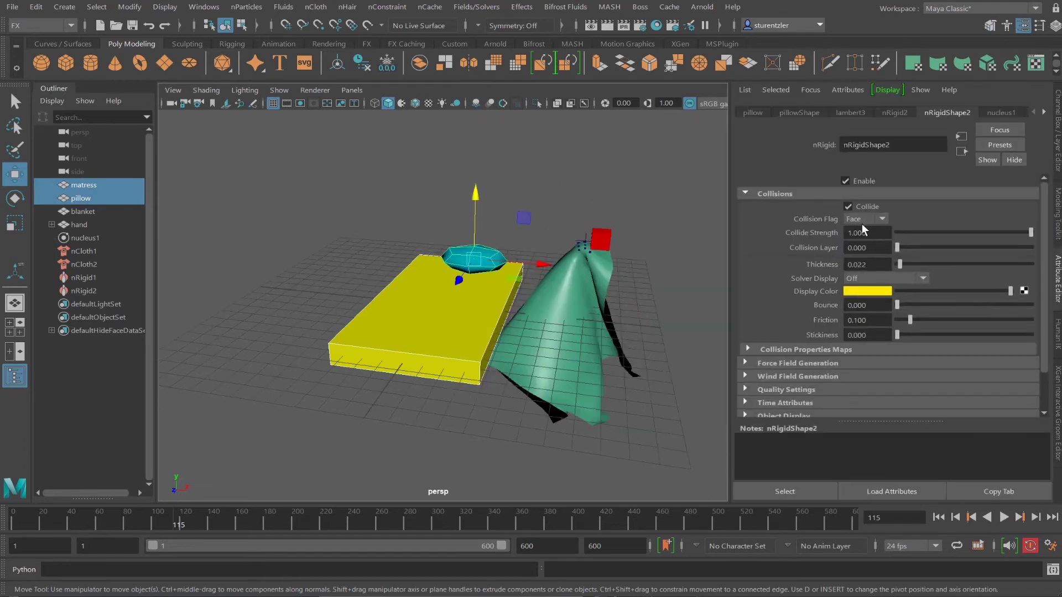
left_click(753, 113)
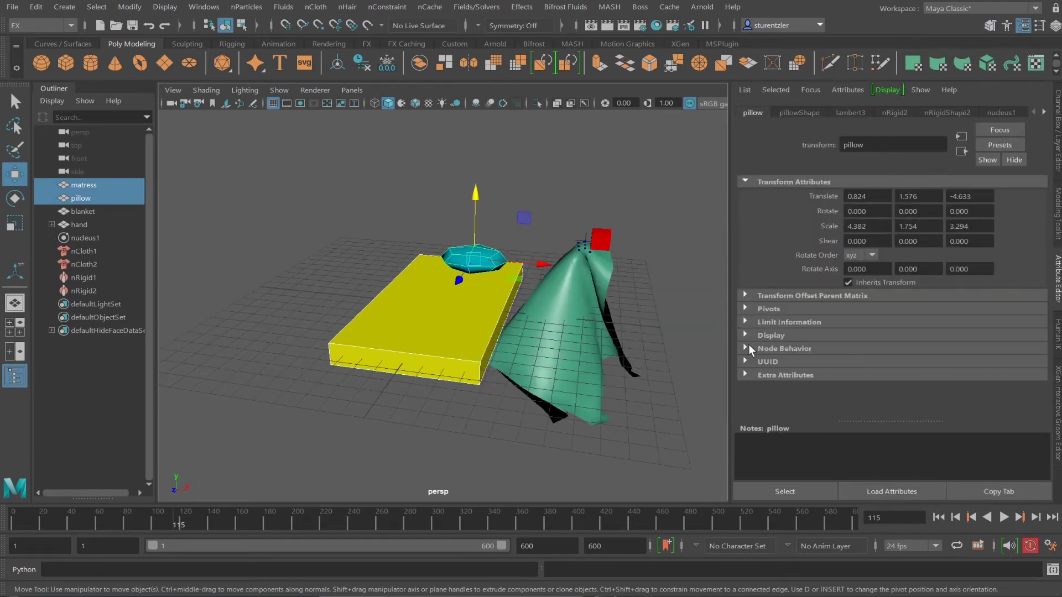
left_click(796, 114)
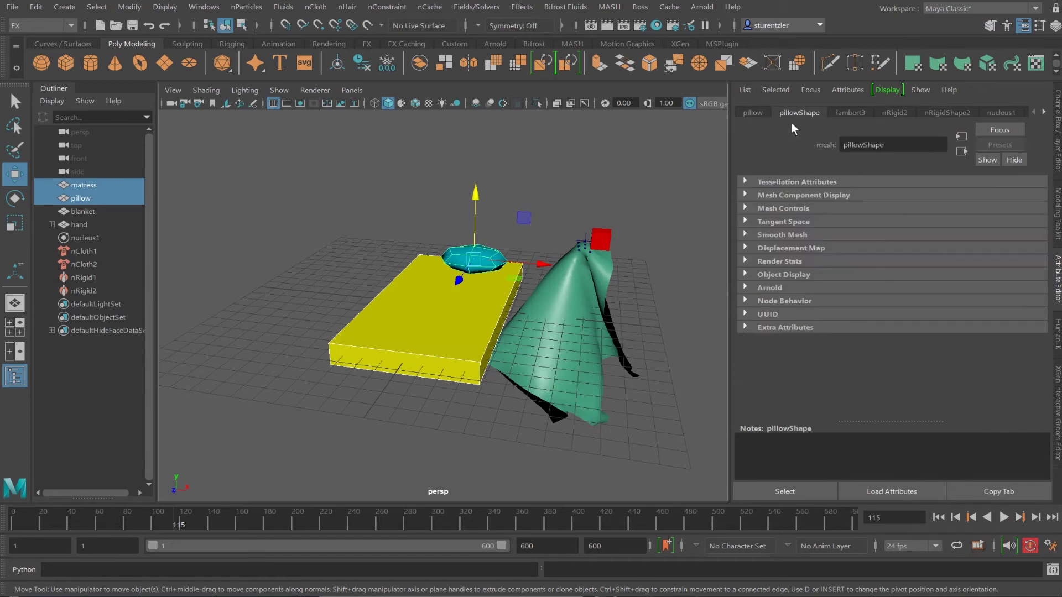
left_click(746, 264)
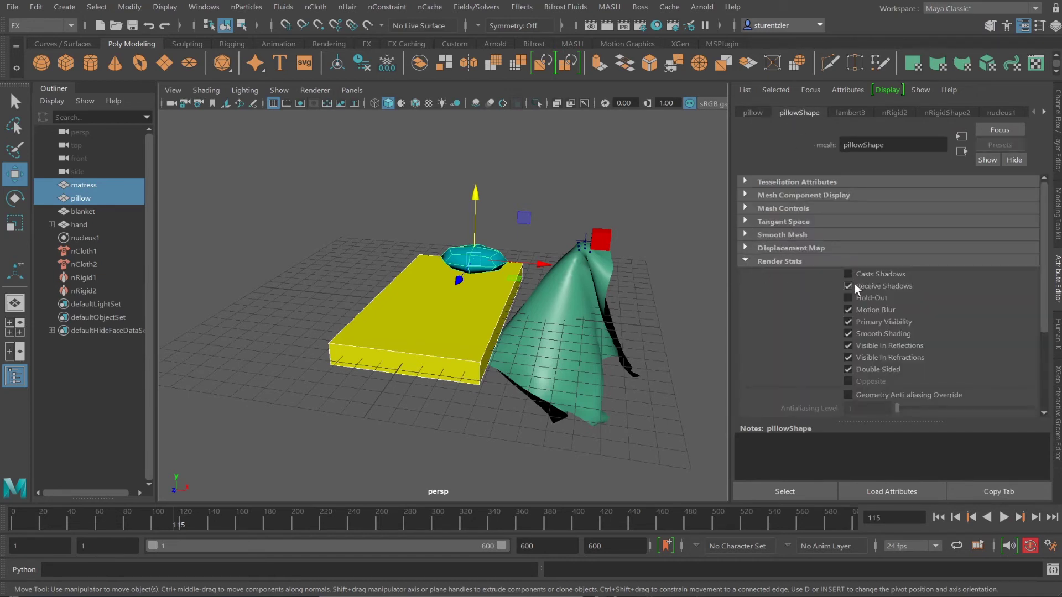
left_click(852, 310)
left_click(851, 322)
left_click(850, 334)
left_click(849, 346)
left_click(849, 357)
left_click(849, 370)
- Switch off every render stat on the red hand box, from shadows through double sided
left_click(601, 239)
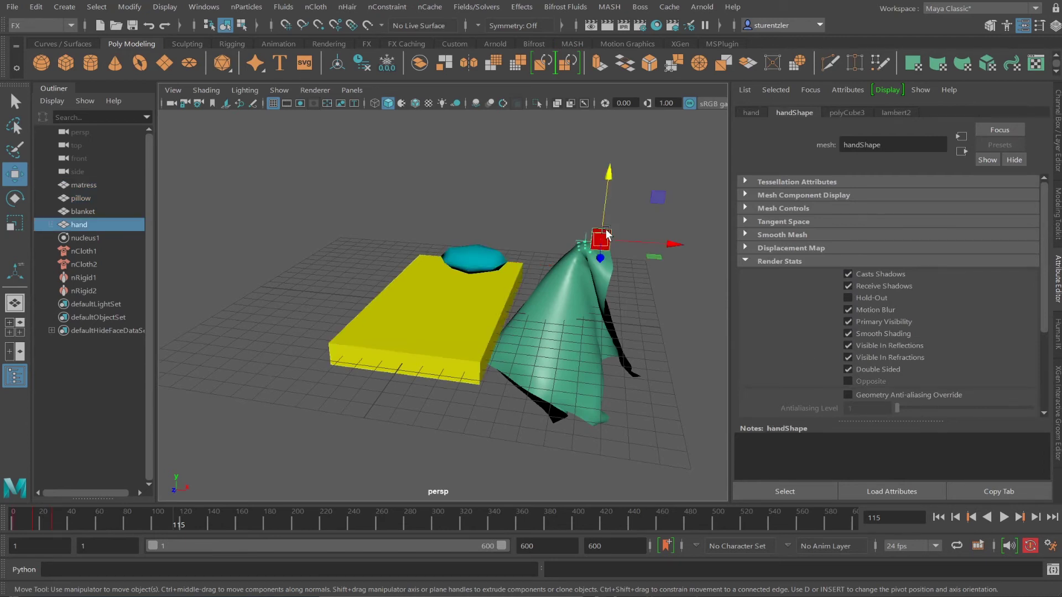
left_click(848, 273)
left_click(848, 286)
left_click(848, 310)
left_click(850, 322)
left_click(849, 333)
left_click(849, 345)
left_click(849, 357)
left_click(848, 370)
- Rewind to frame 1 and add an Arnold Skydome Light to the scene
left_click_drag(142, 527, 3, 518)
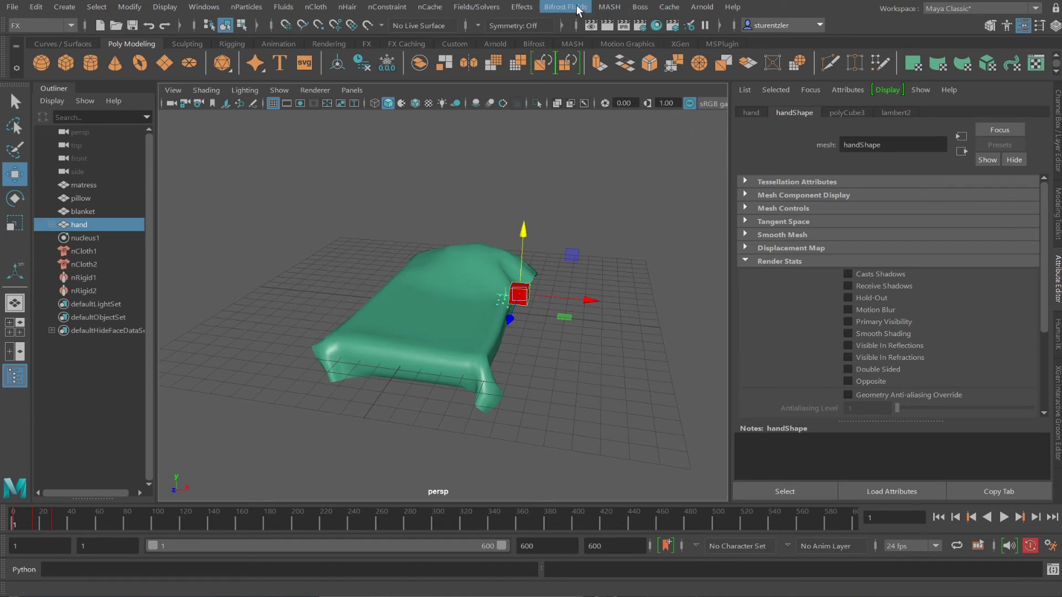
left_click(702, 7)
mouse_move(714, 74)
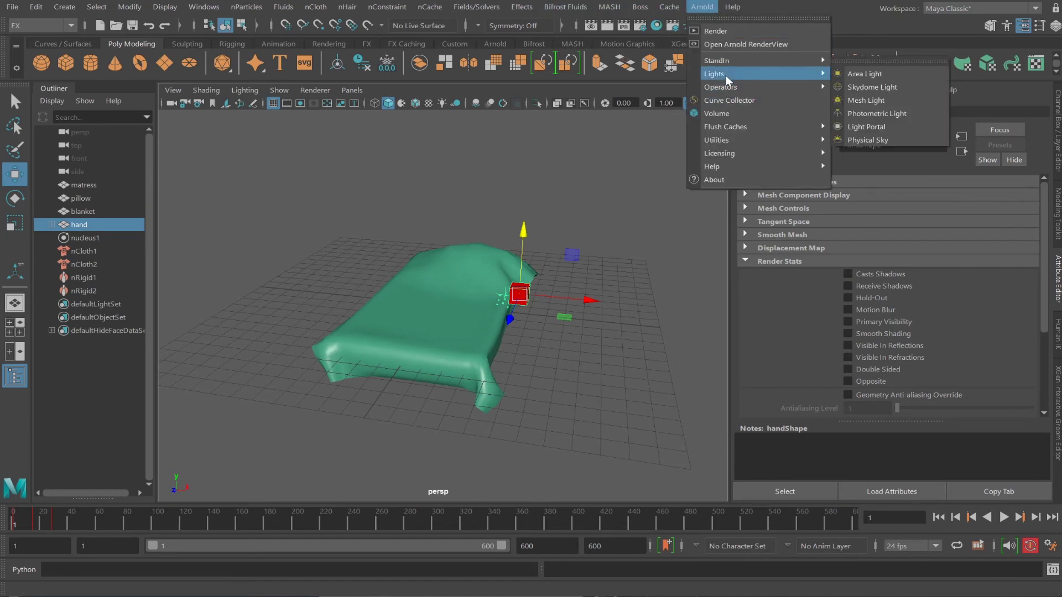
left_click(874, 87)
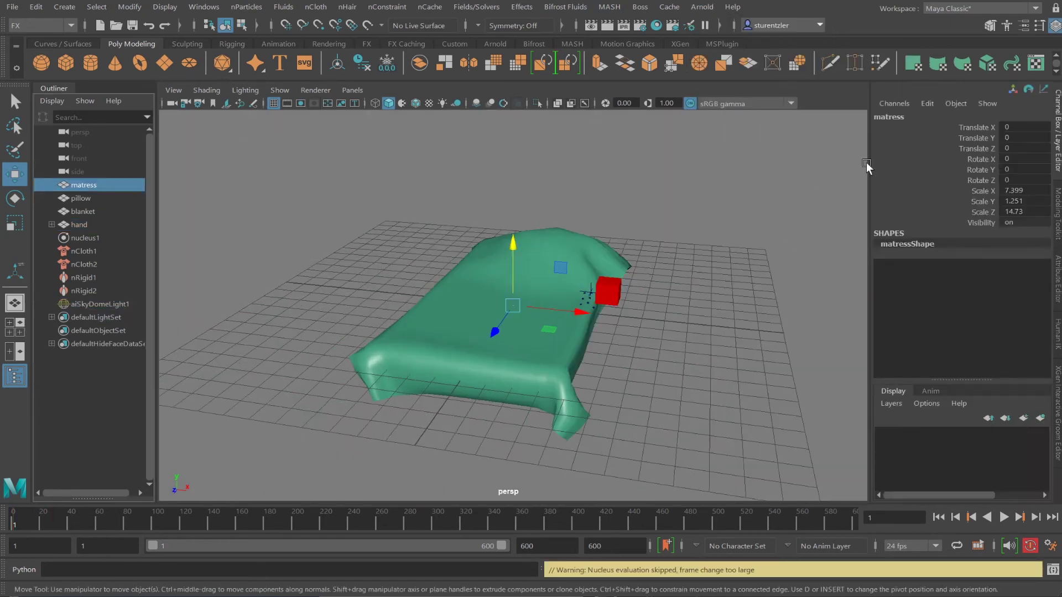
- Collapse Render Stats and expand the Arnold section in the hand box's shape attributes
left_click(809, 113)
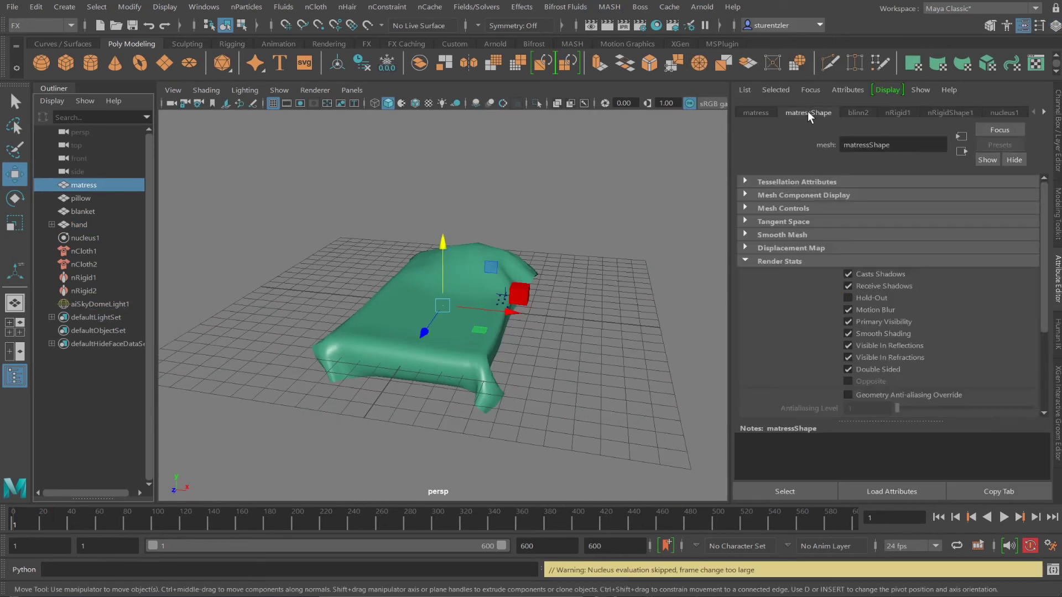
left_click(745, 261)
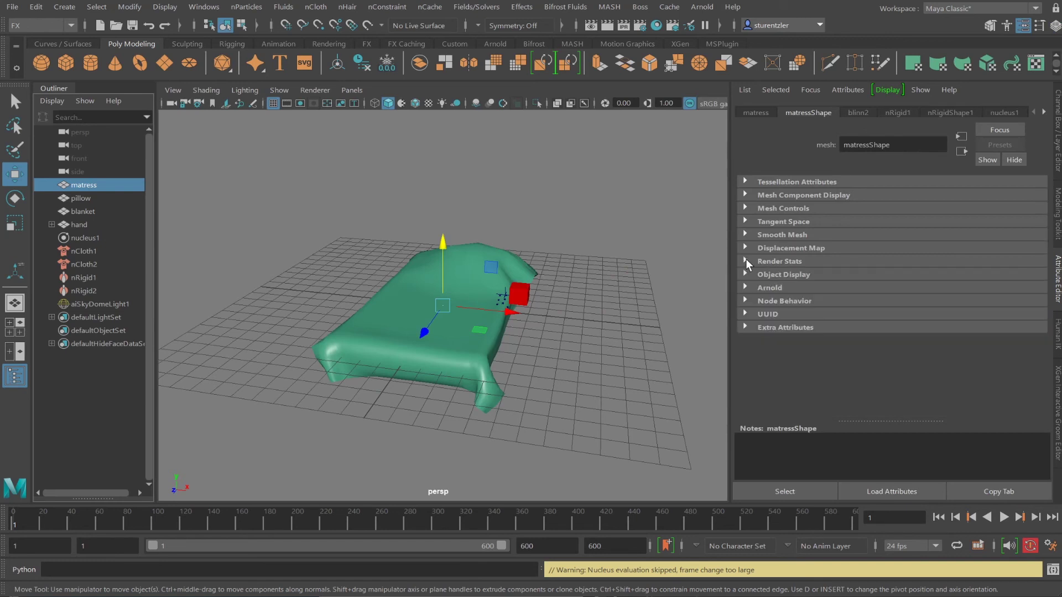
left_click(748, 288)
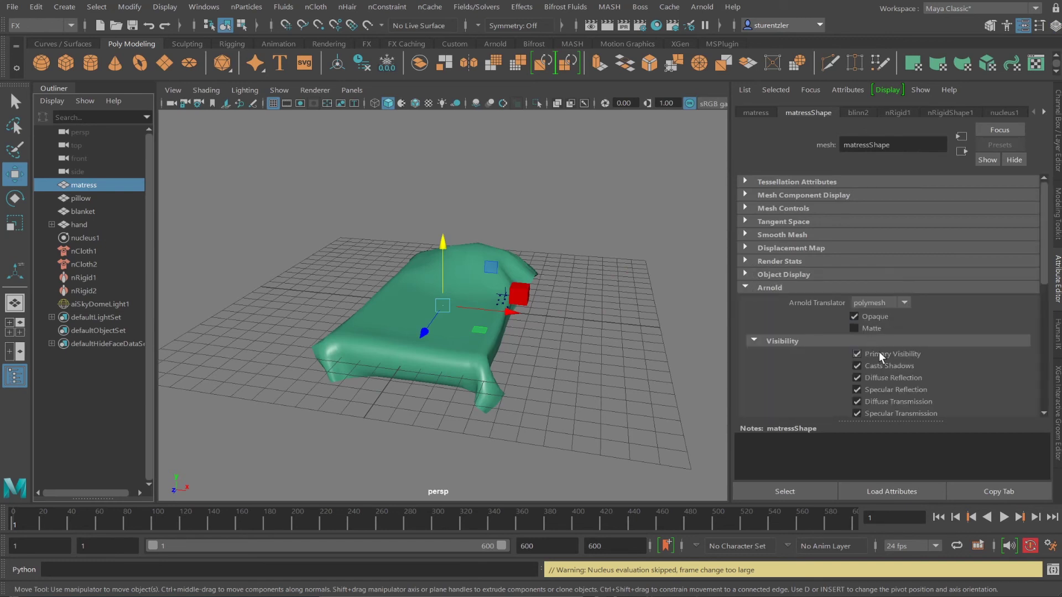
scroll(877, 354, "down", 1)
- Uncheck all Arnold visibility options: primary, shadows, diffuse/specular reflection and transmission, volume, self shadows
left_click(869, 328)
left_click(867, 339)
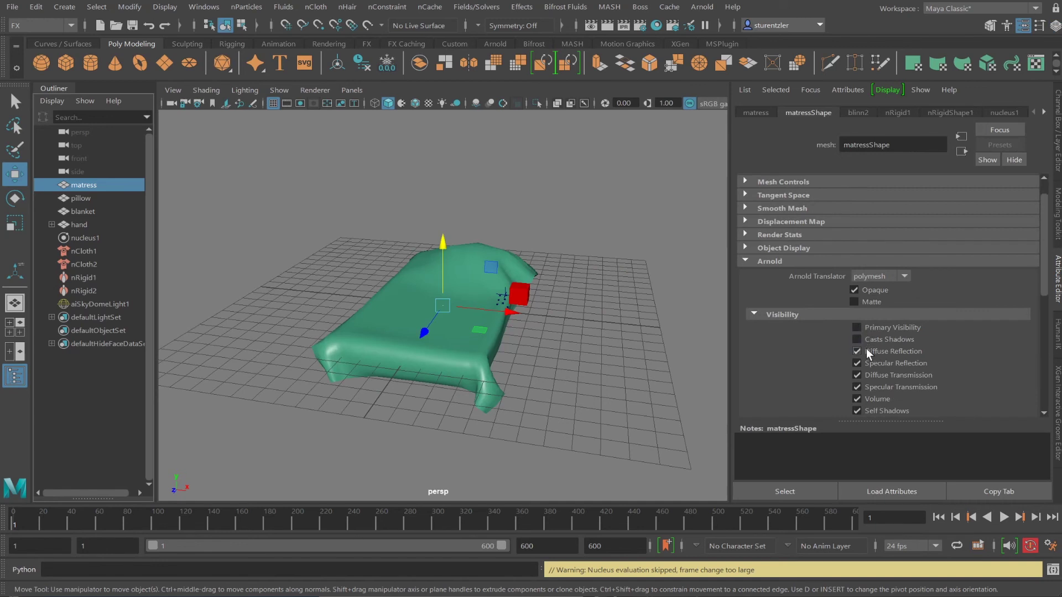
left_click(865, 351)
left_click(865, 363)
left_click(864, 375)
left_click(858, 387)
left_click(858, 399)
left_click(858, 410)
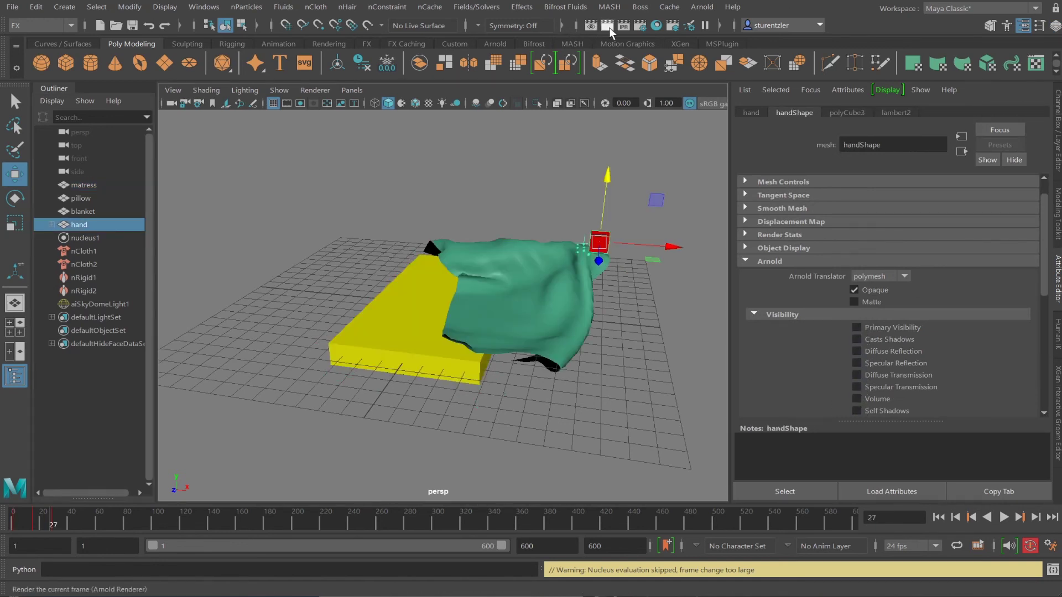
- Render frame 27 of the cloth scene with Arnold
left_click(608, 25)
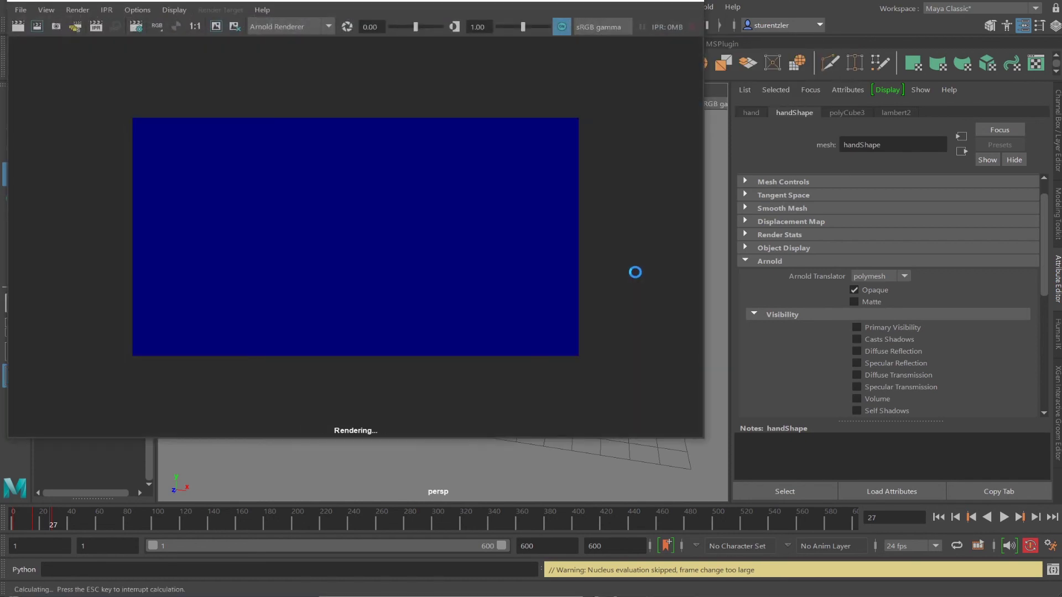